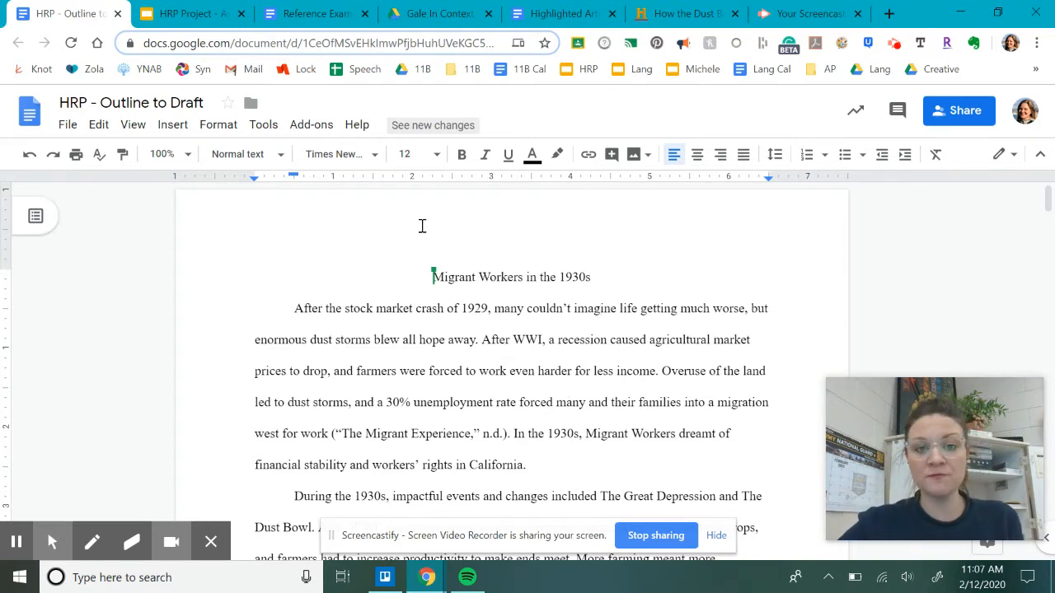
# Step: Open the header from Insert > Headers & footers and turn on Different first page
pyautogui.doubleClick(265, 223)
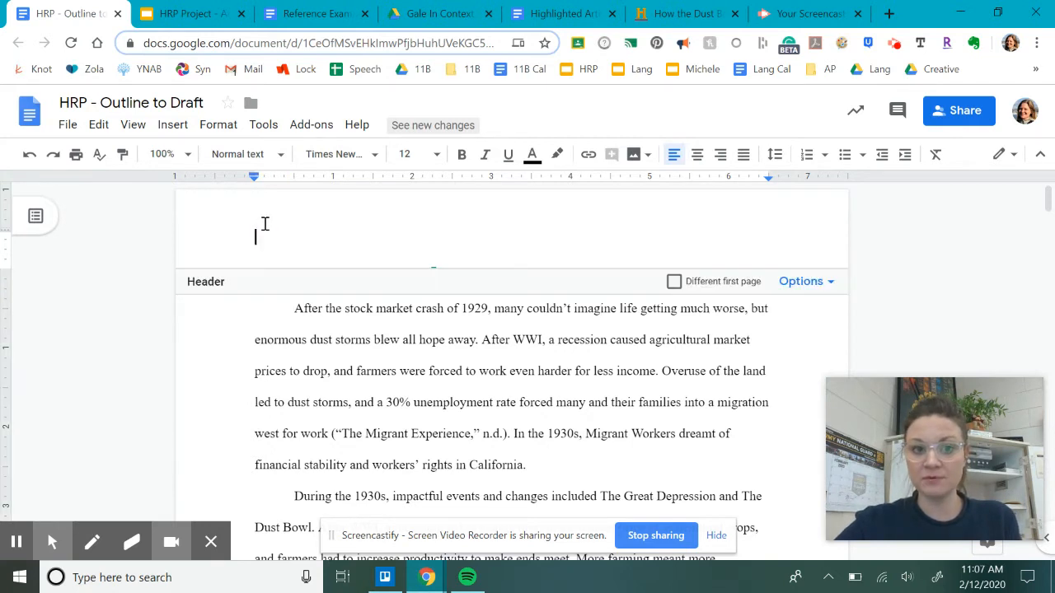
pyautogui.click(281, 326)
pyautogui.click(171, 127)
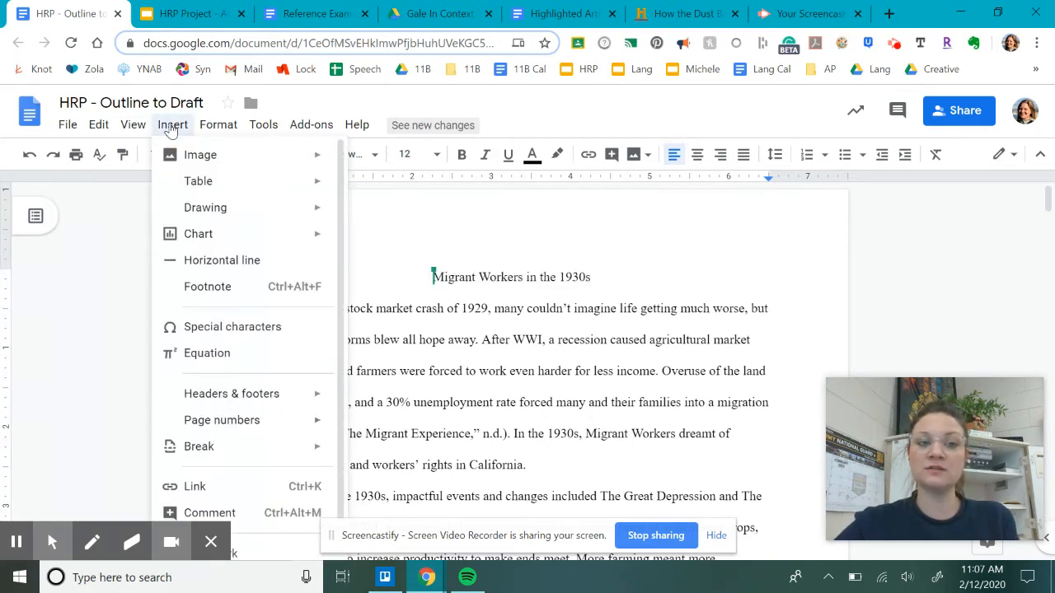
pyautogui.moveTo(247, 395)
pyautogui.click(360, 399)
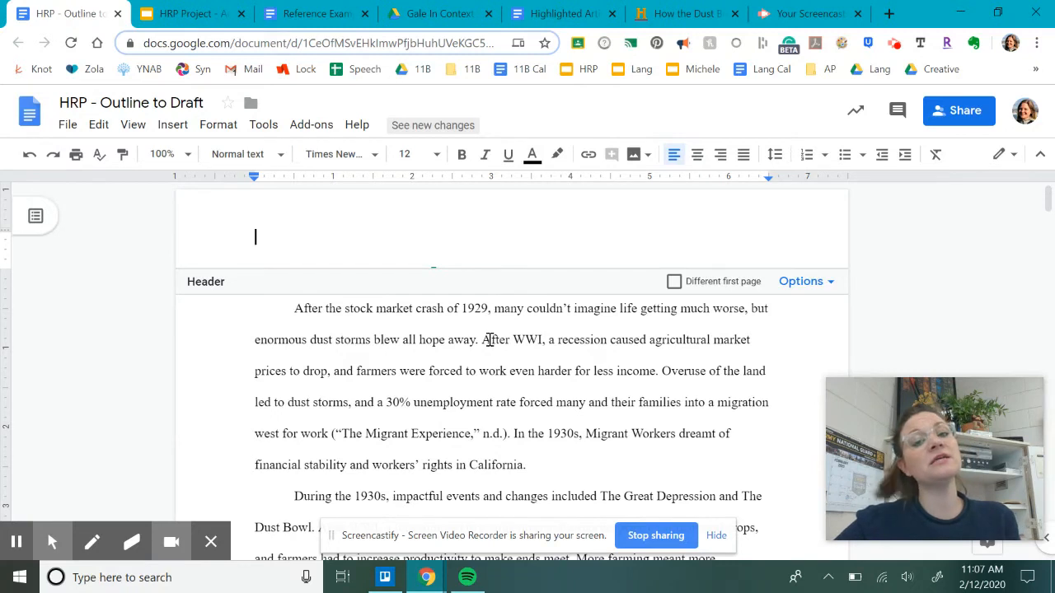
pyautogui.click(675, 282)
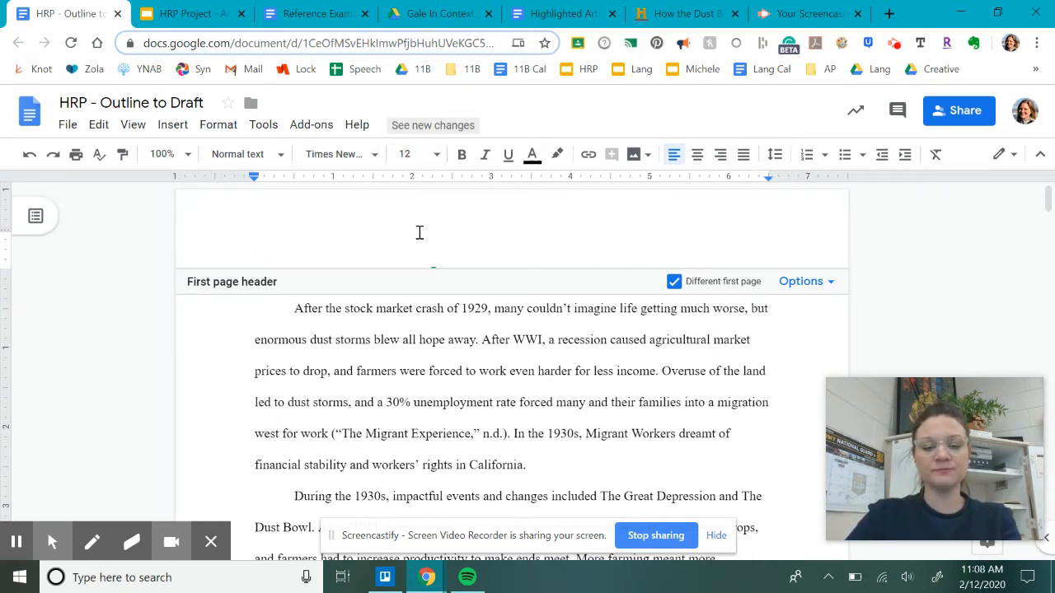
# Step: Type 'Running Head: MIGRANT WORKERS IN THE 1930S' into the first-page header
pyautogui.write('rUSN')
pyautogui.press('BackSpace')
pyautogui.press('BackSpace')
pyautogui.press('BackSpace')
pyautogui.press('BackSpace')
pyautogui.write('Ru')
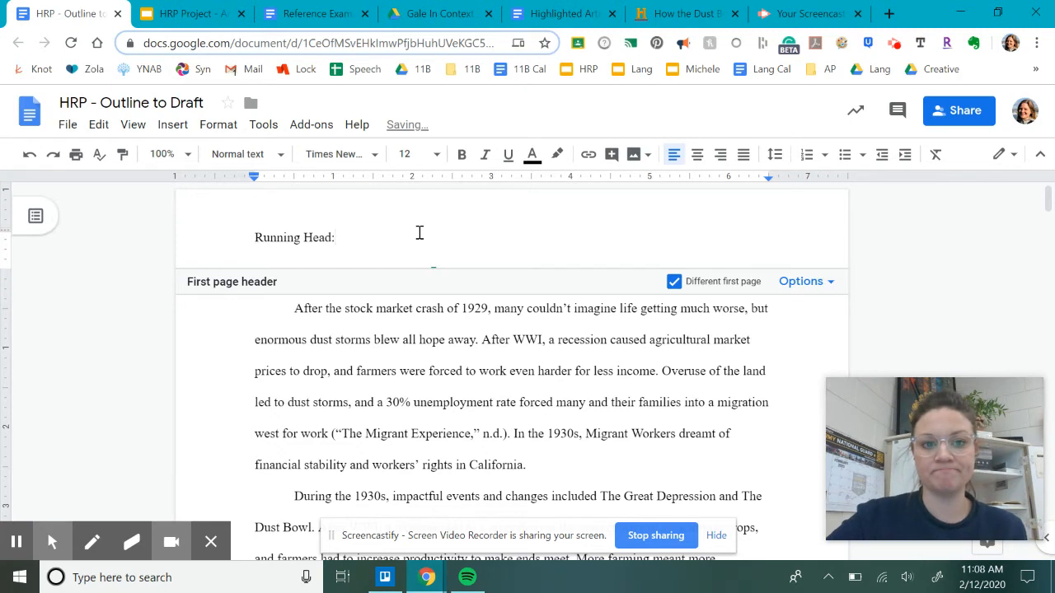
pyautogui.write('nning Head:')
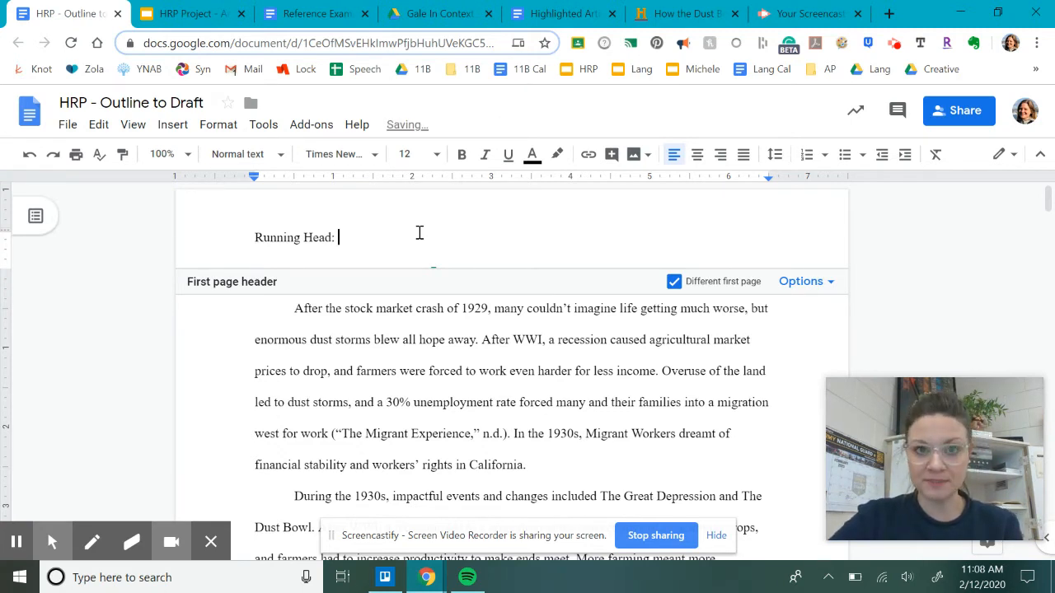
pyautogui.write(' MIGRA')
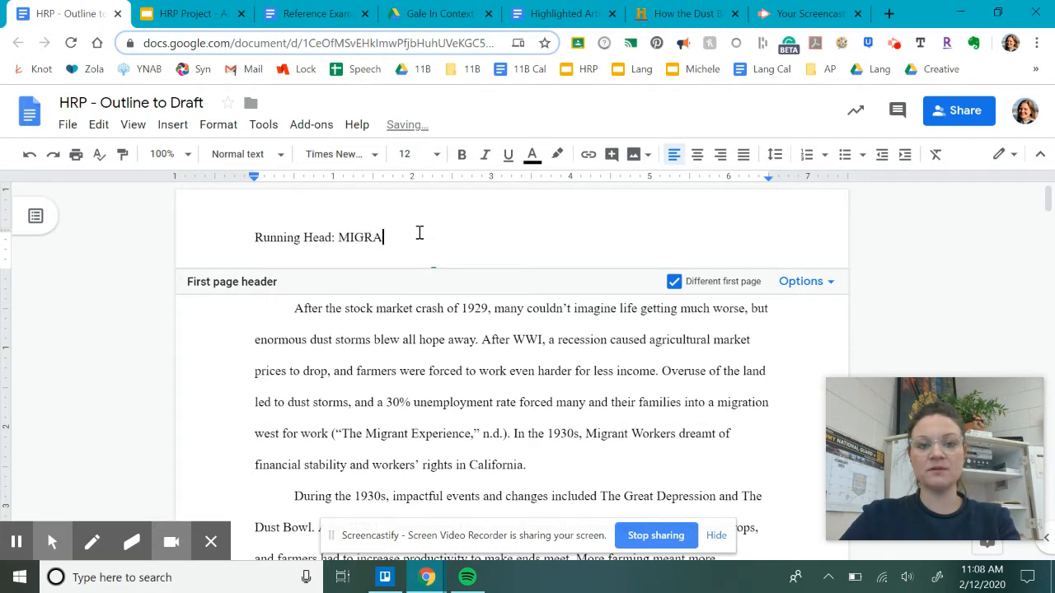
pyautogui.write('NT WORKERS IN THE 1940')
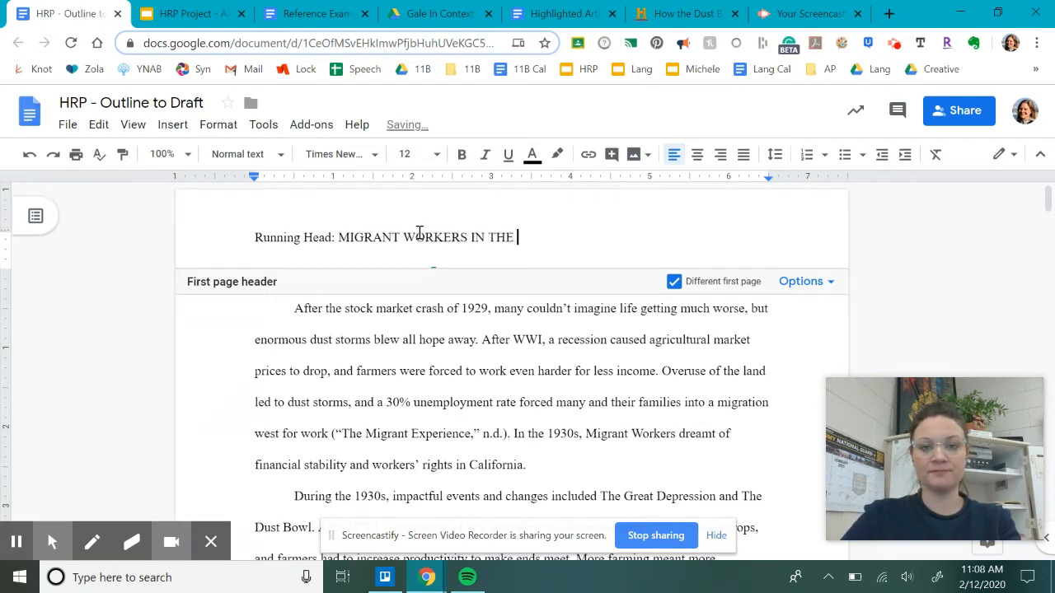
pyautogui.press('BackSpace')
pyautogui.press('BackSpace')
pyautogui.write('30')
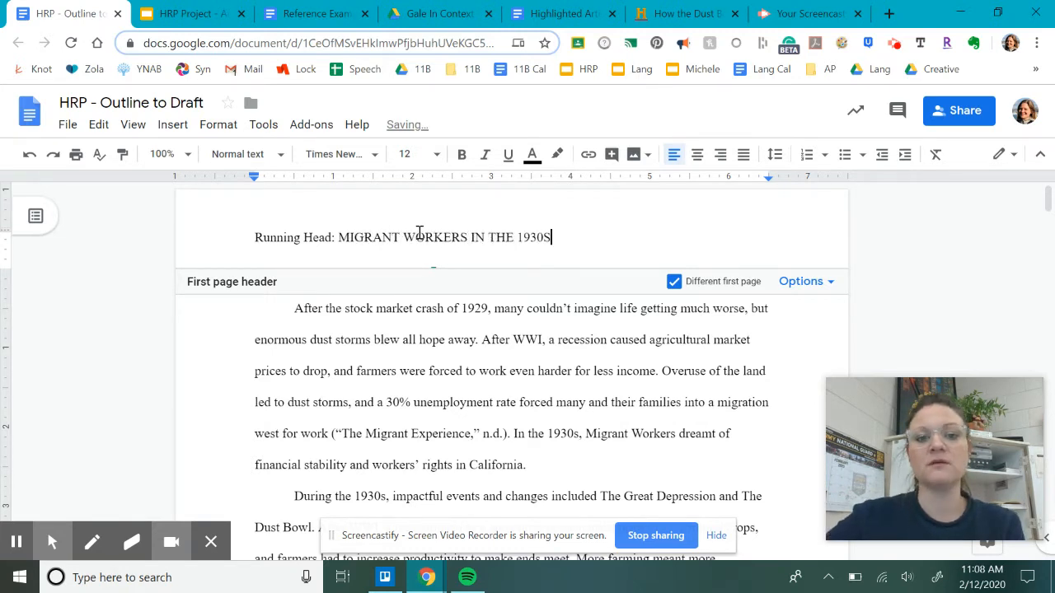
pyautogui.write('S')
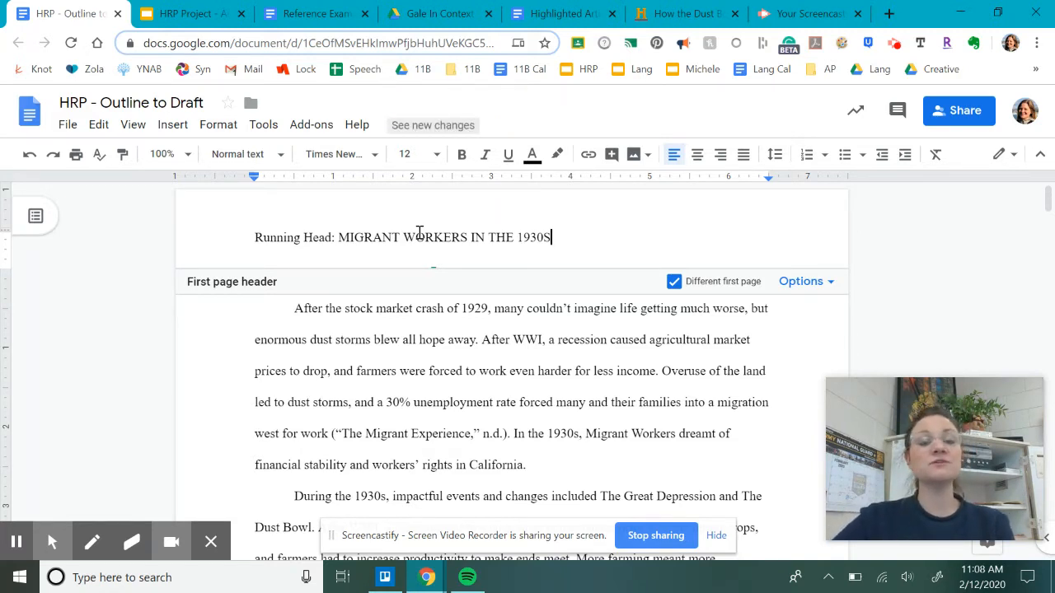
# Step: Insert top-right page numbers and align page 1's number at the right of the running head
pyautogui.click(170, 131)
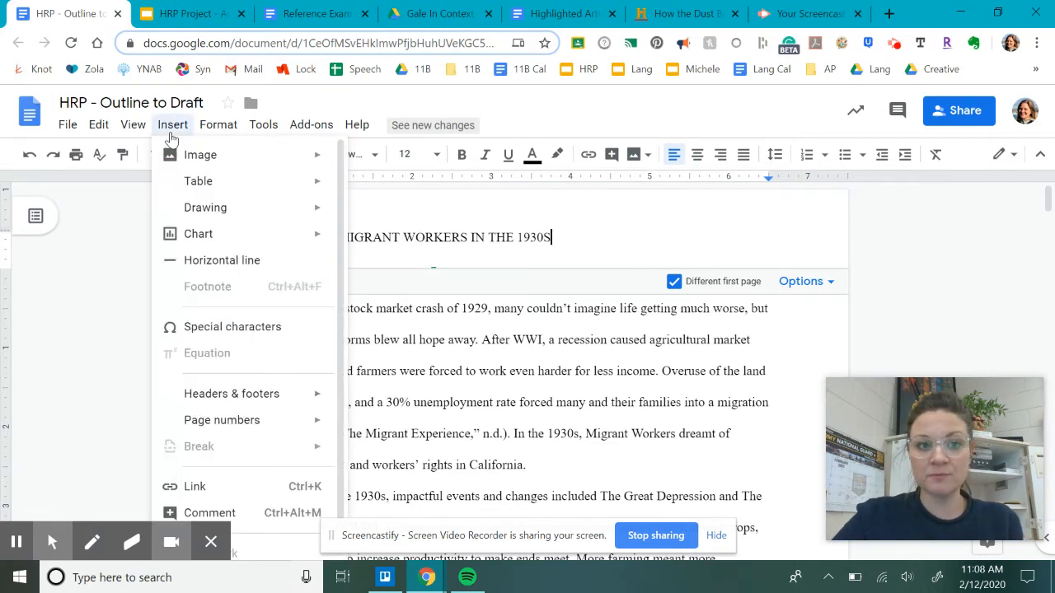
pyautogui.moveTo(221, 422)
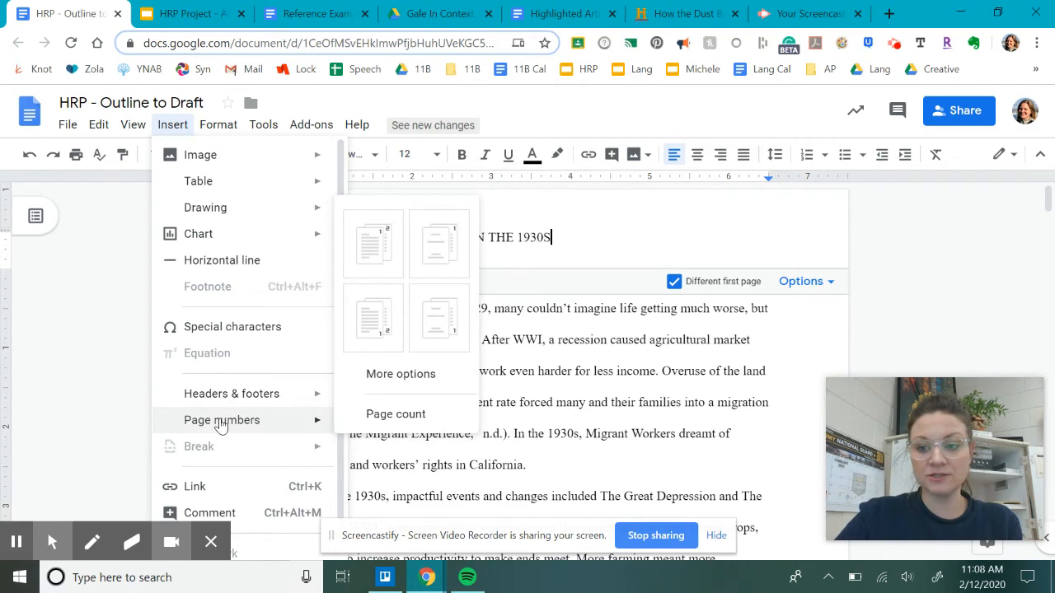
pyautogui.click(370, 250)
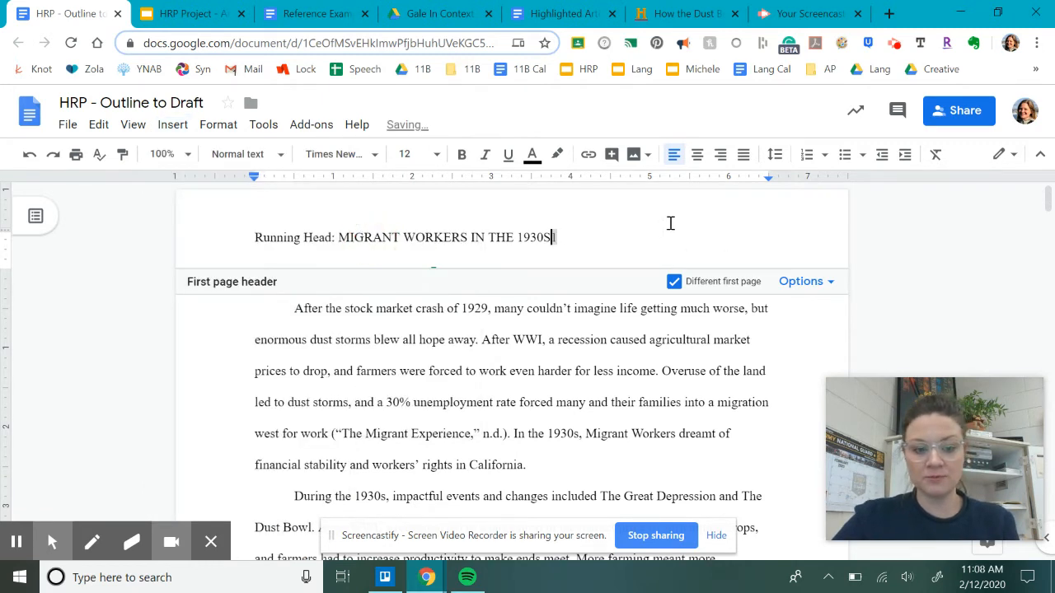
pyautogui.press('Tab')
pyautogui.press('Tab')
pyautogui.press('Tab')
pyautogui.press('Tab')
pyautogui.press('Tab')
pyautogui.press('Tab')
pyautogui.press('BackSpace')
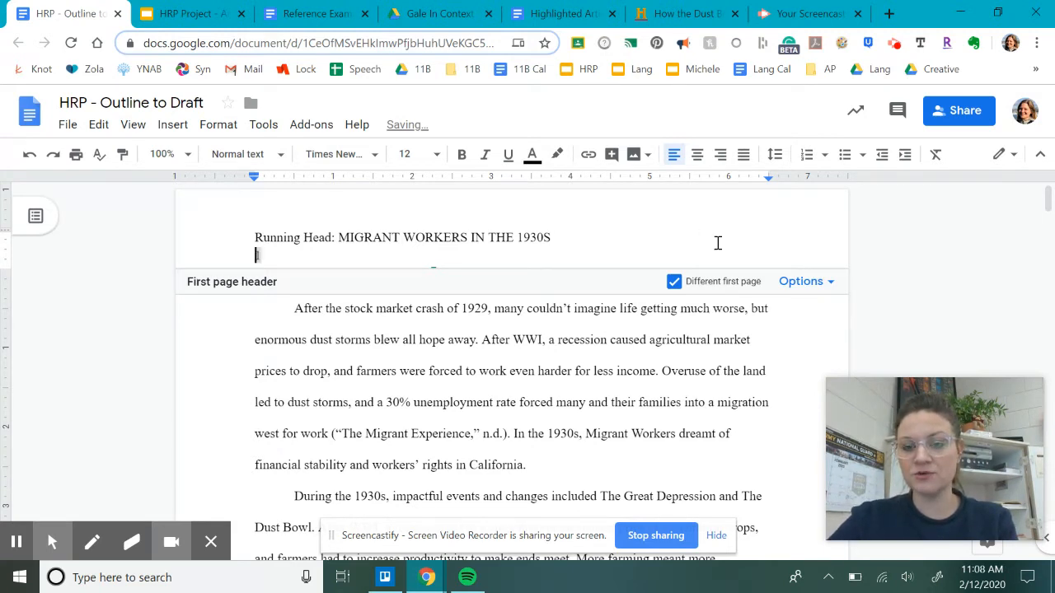
pyautogui.press('BackSpace')
pyautogui.click(714, 238)
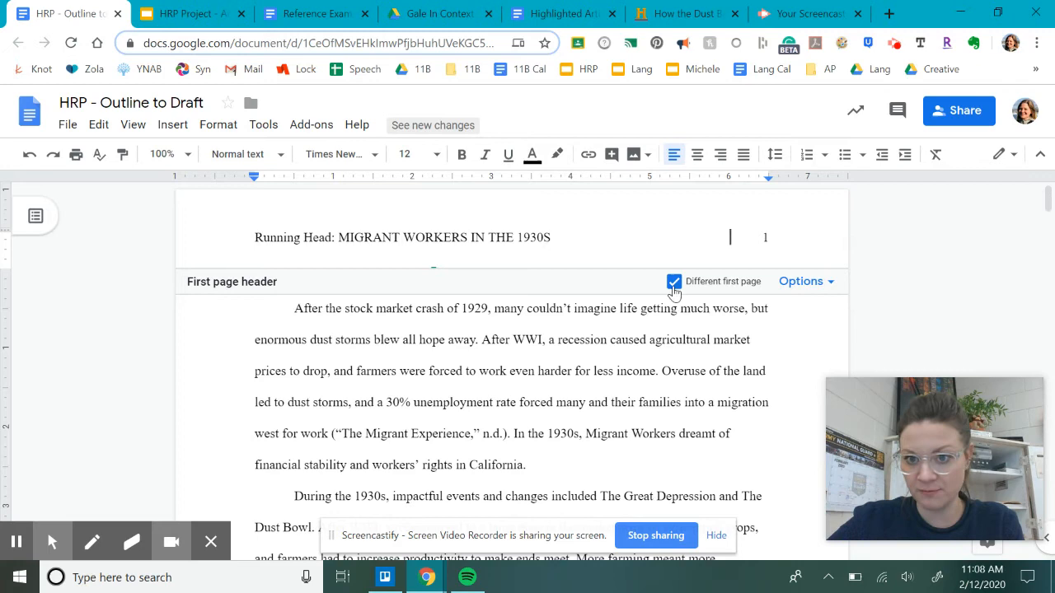
pyautogui.click(432, 338)
# Step: Scroll to page 2 and open its header, which shows page number 2
pyautogui.scroll(-10, 487, 358)
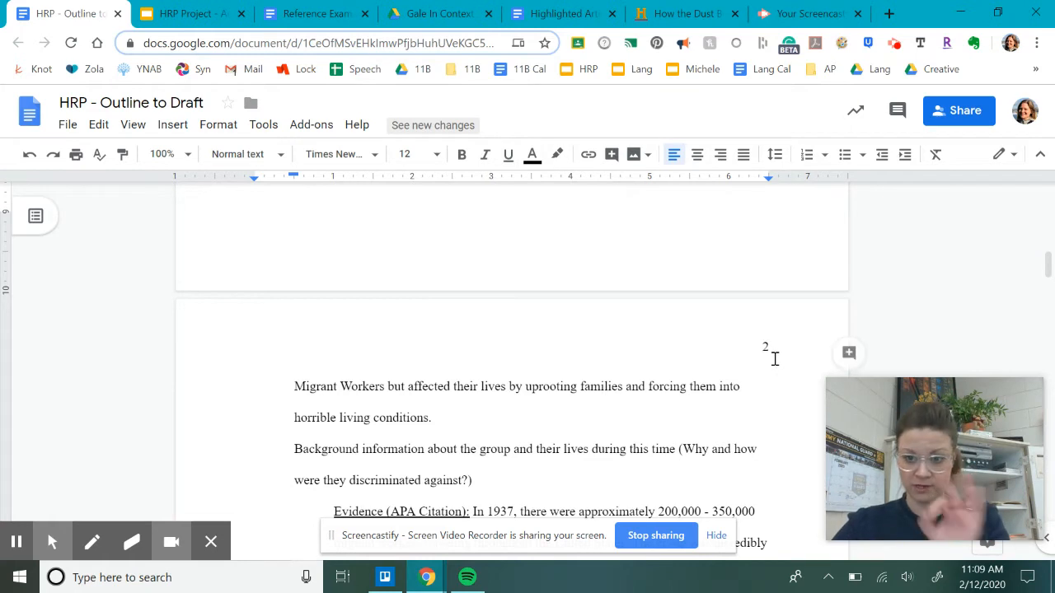
pyautogui.doubleClick(360, 341)
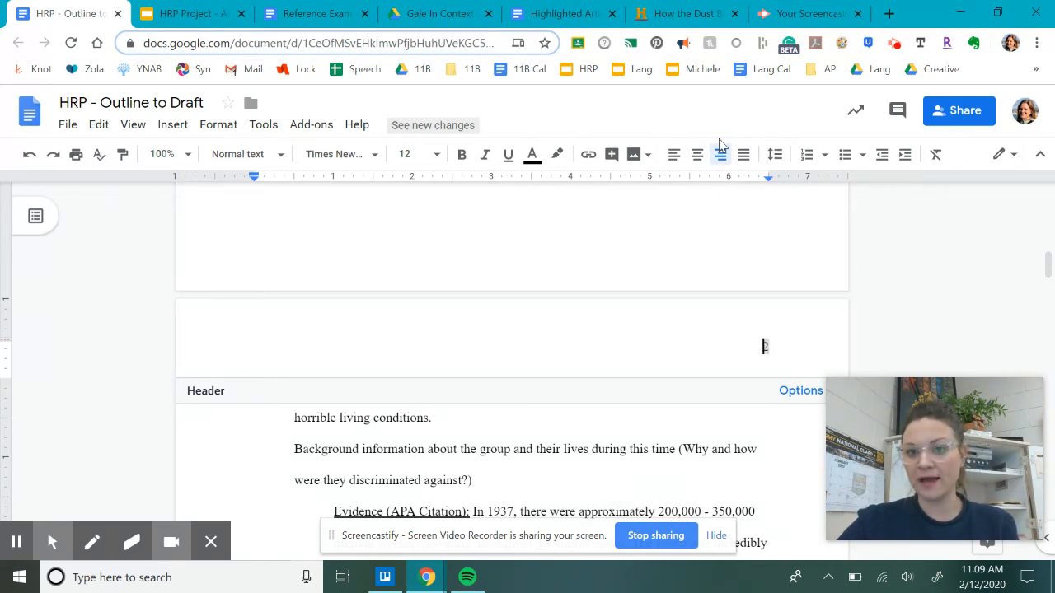
# Step: Left-align page 2's header and type 'MIGRANT WORKERS IN THE 1930S' before the page number
pyautogui.click(672, 158)
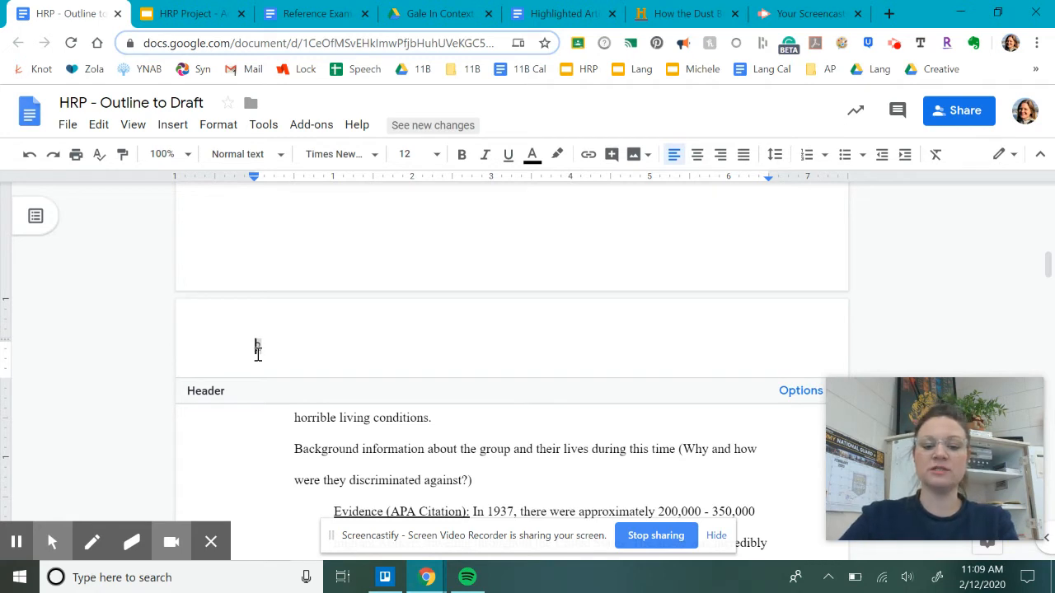
pyautogui.write('MIGRANT WOR')
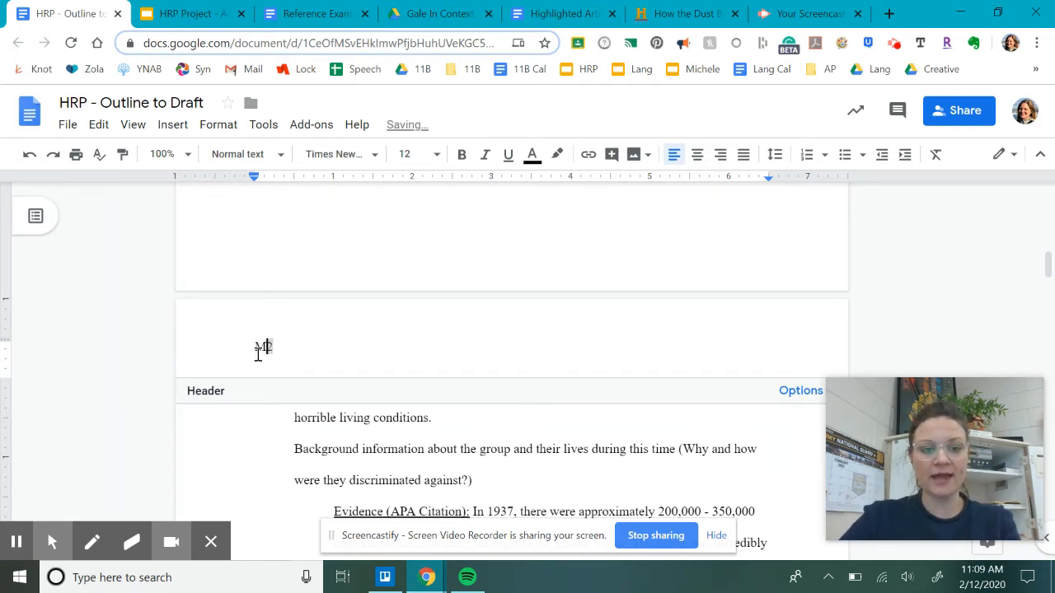
pyautogui.write('KERS IN THE 1930S')
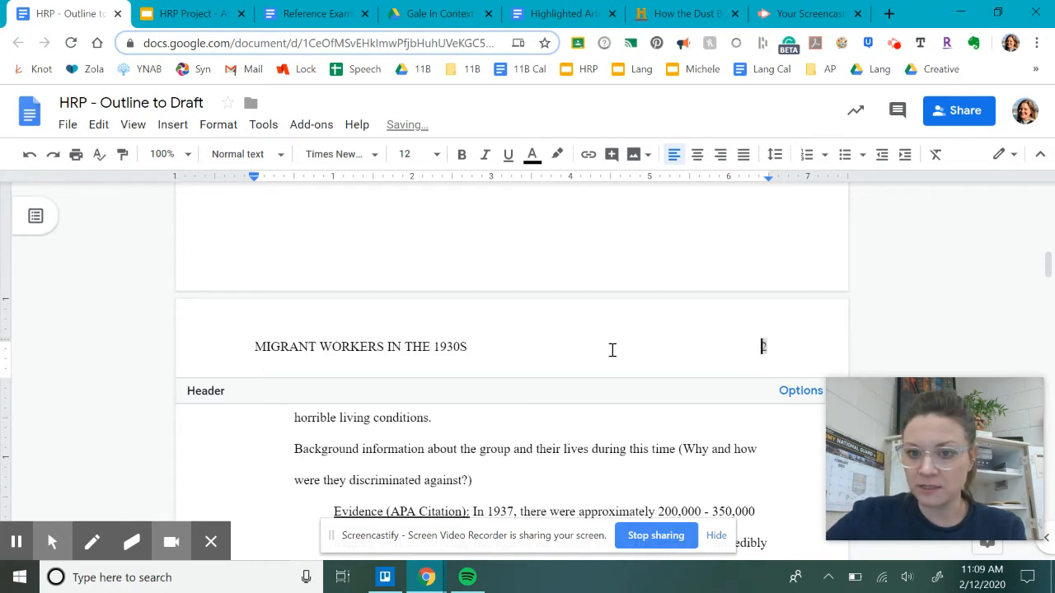
pyautogui.press('BackSpace')
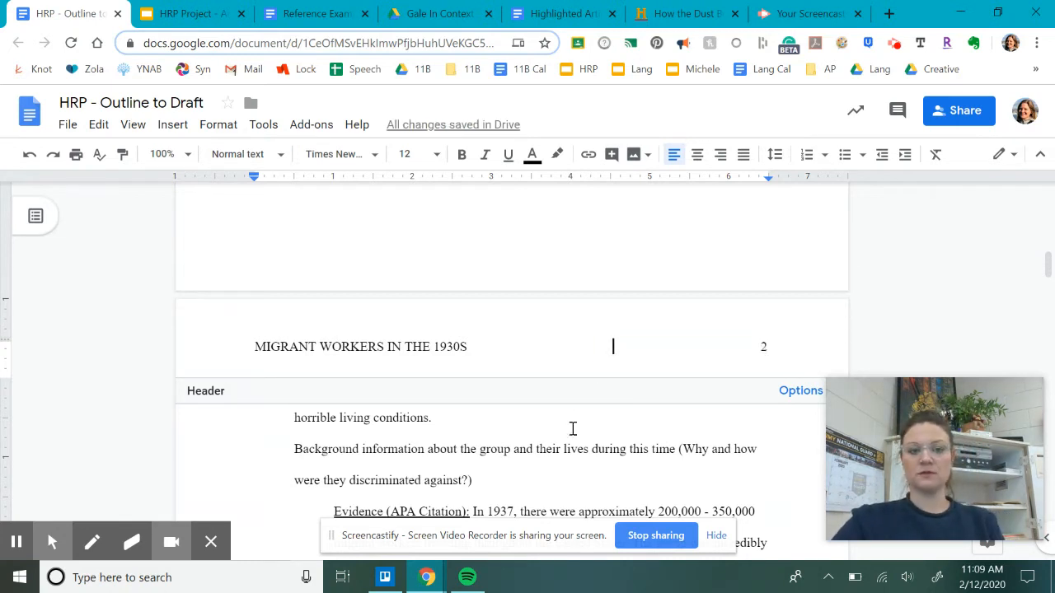
pyautogui.click(580, 447)
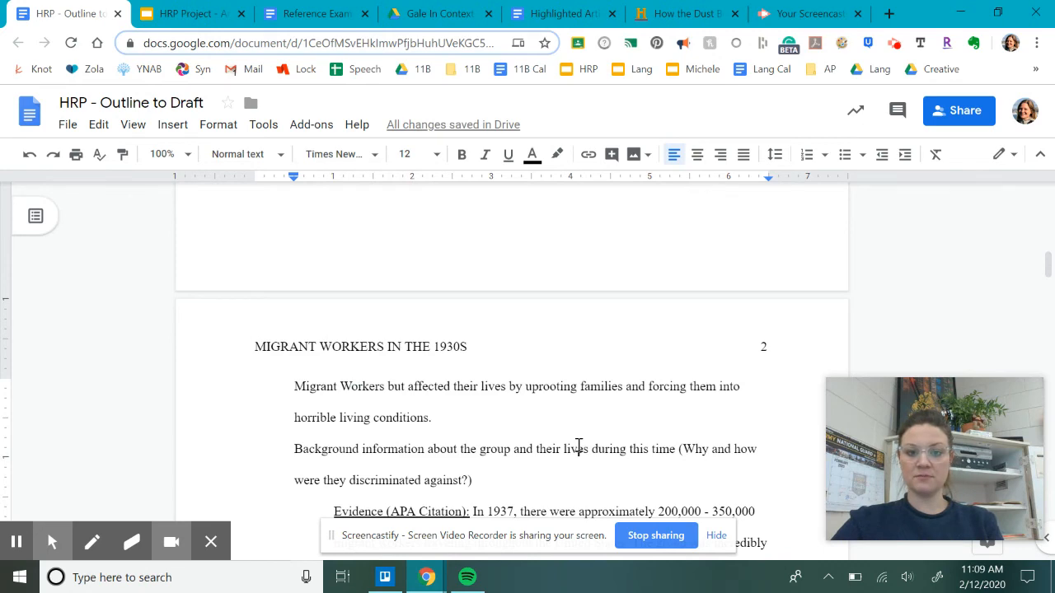
# Step: Insert blank lines before the paper title so the title and body shift onto page 2
pyautogui.scroll(-10, 579, 447)
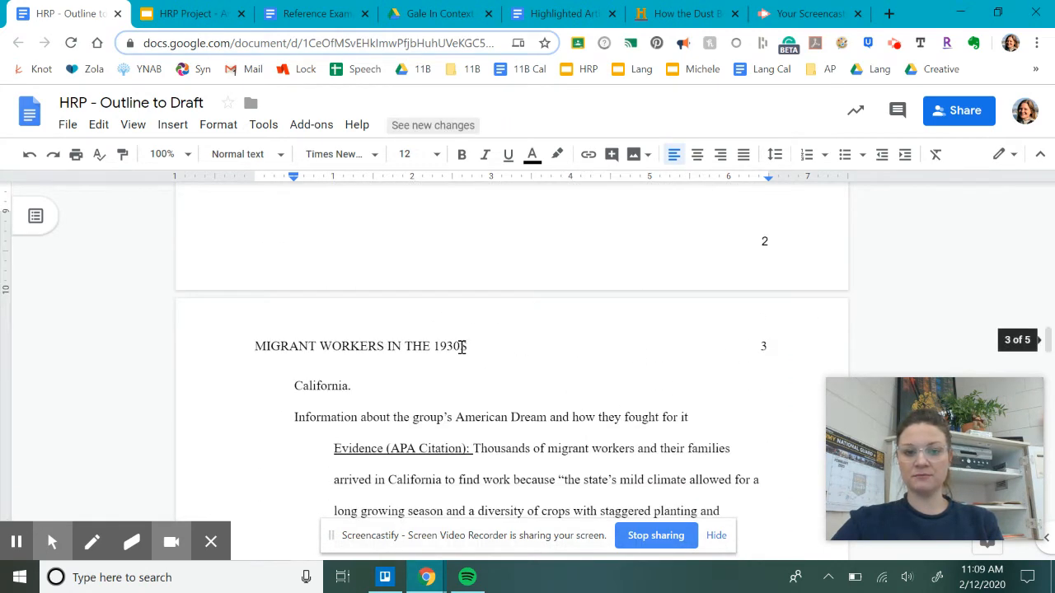
pyautogui.scroll(-5, 593, 360)
pyautogui.scroll(-5, 593, 360)
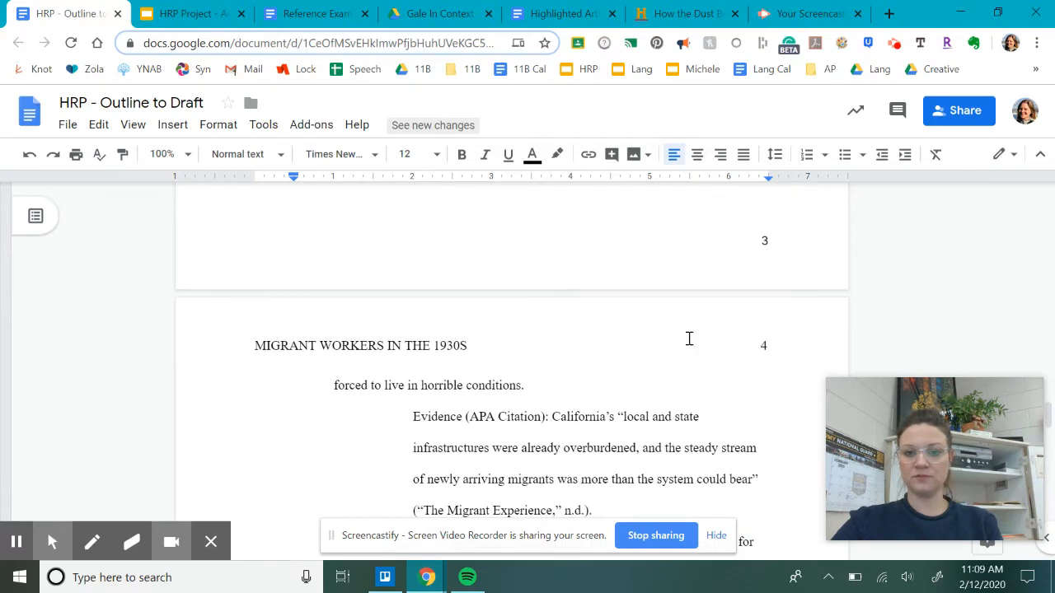
pyautogui.scroll(20, 449, 375)
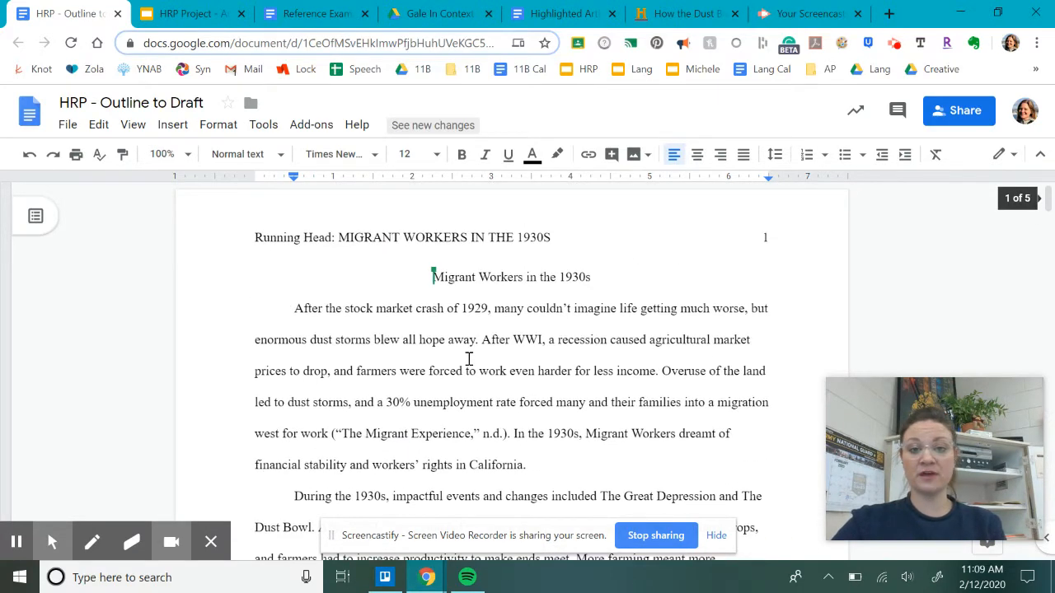
pyautogui.click(427, 278)
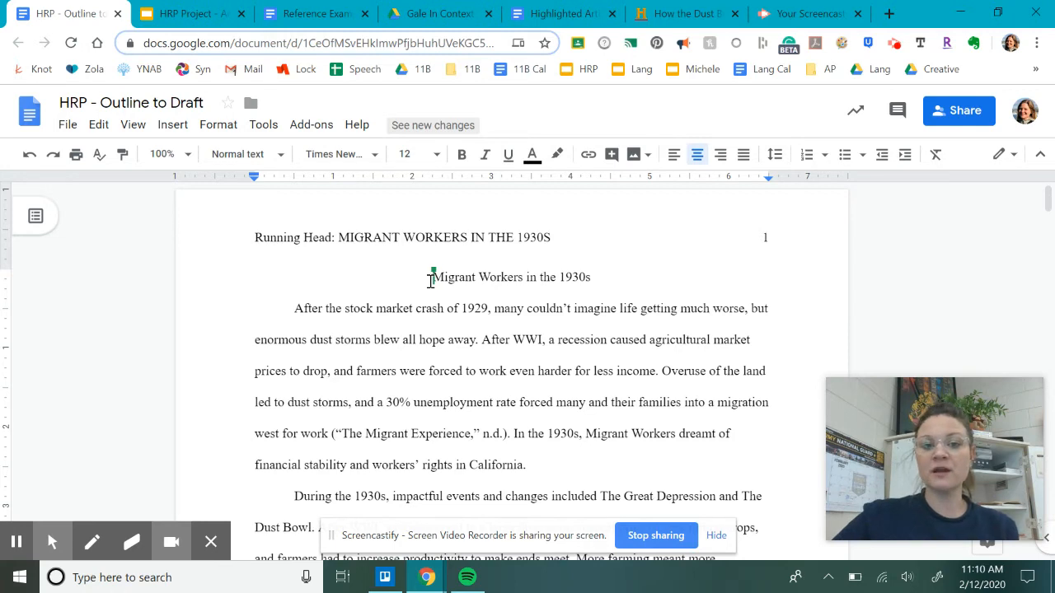
pyautogui.press('Return')
pyautogui.press('Return')
pyautogui.press('Return')
pyautogui.press('Return')
pyautogui.press('Return')
pyautogui.press('Return')
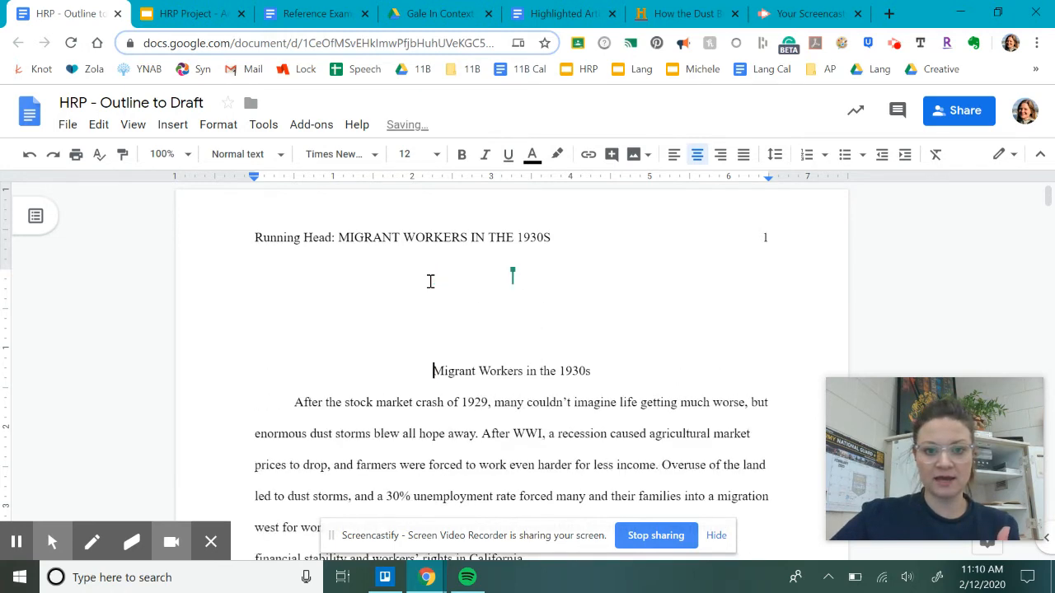
pyautogui.scroll(-3, 462, 309)
pyautogui.press('Return')
pyautogui.press('Return')
pyautogui.press('Return')
pyautogui.press('Return')
pyautogui.press('Return')
pyautogui.press('Return')
pyautogui.press('Return')
pyautogui.press('Return')
pyautogui.press('Return')
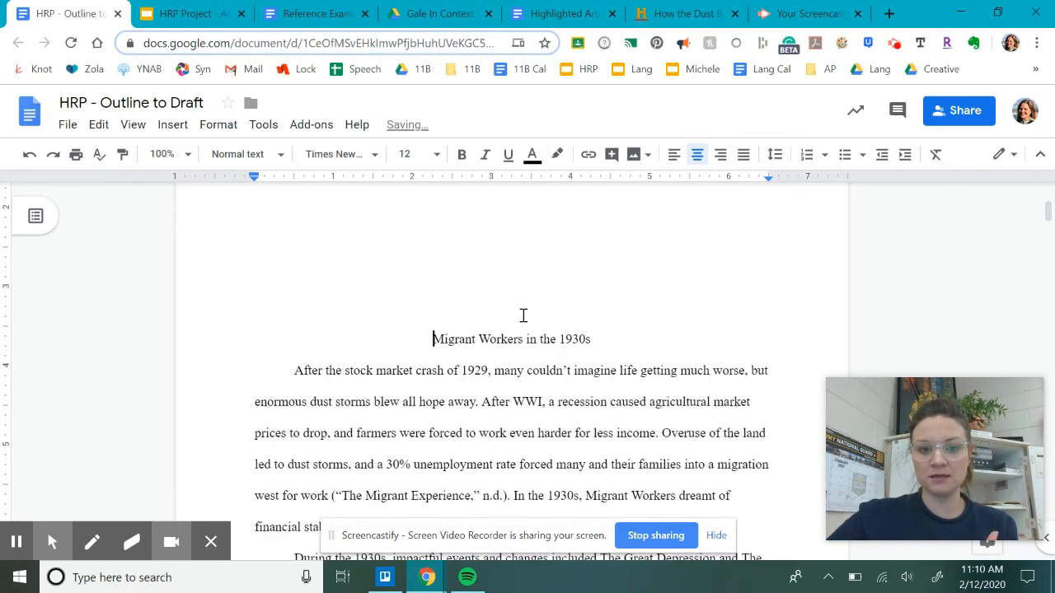
pyautogui.scroll(-3, 558, 347)
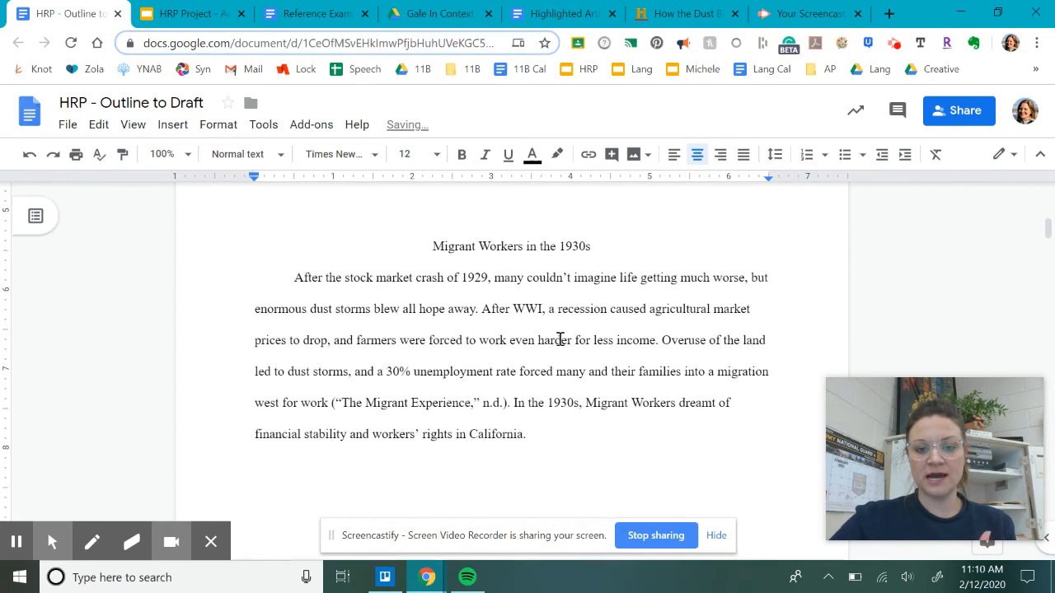
pyautogui.press('Return')
pyautogui.press('Return')
pyautogui.press('Return')
pyautogui.press('Return')
pyautogui.press('Return')
pyautogui.press('BackSpace')
pyautogui.press('BackSpace')
pyautogui.press('BackSpace')
pyautogui.press('BackSpace')
pyautogui.press('BackSpace')
pyautogui.press('BackSpace')
pyautogui.press('BackSpace')
pyautogui.press('BackSpace')
pyautogui.press('BackSpace')
pyautogui.press('BackSpace')
pyautogui.press('BackSpace')
pyautogui.press('BackSpace')
pyautogui.press('BackSpace')
pyautogui.press('BackSpace')
pyautogui.press('BackSpace')
pyautogui.press('BackSpace')
pyautogui.press('BackSpace')
pyautogui.press('BackSpace')
pyautogui.press('BackSpace')
pyautogui.press('BackSpace')
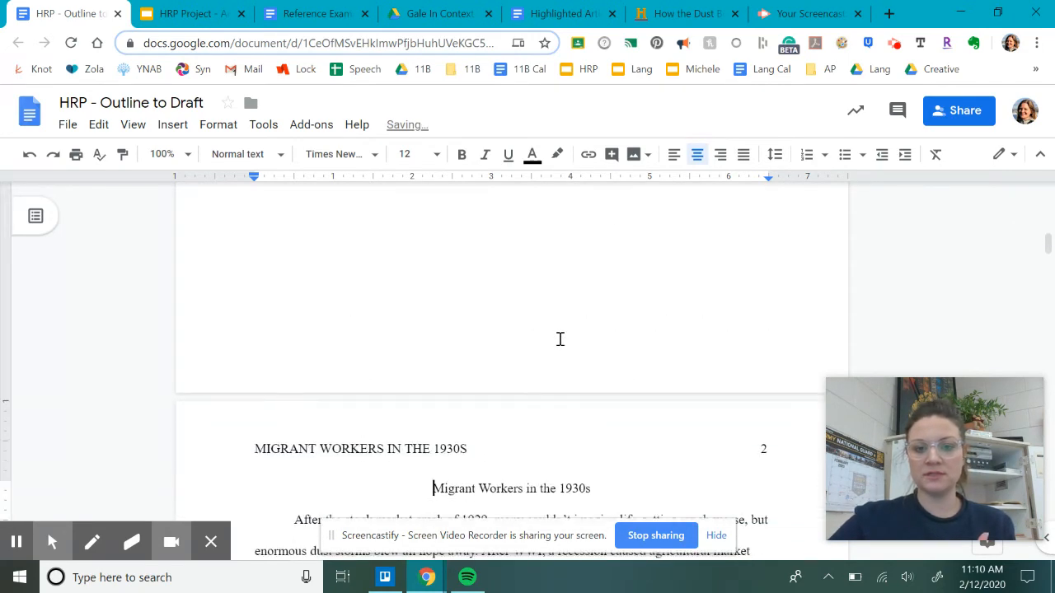
pyautogui.scroll(-3, 569, 366)
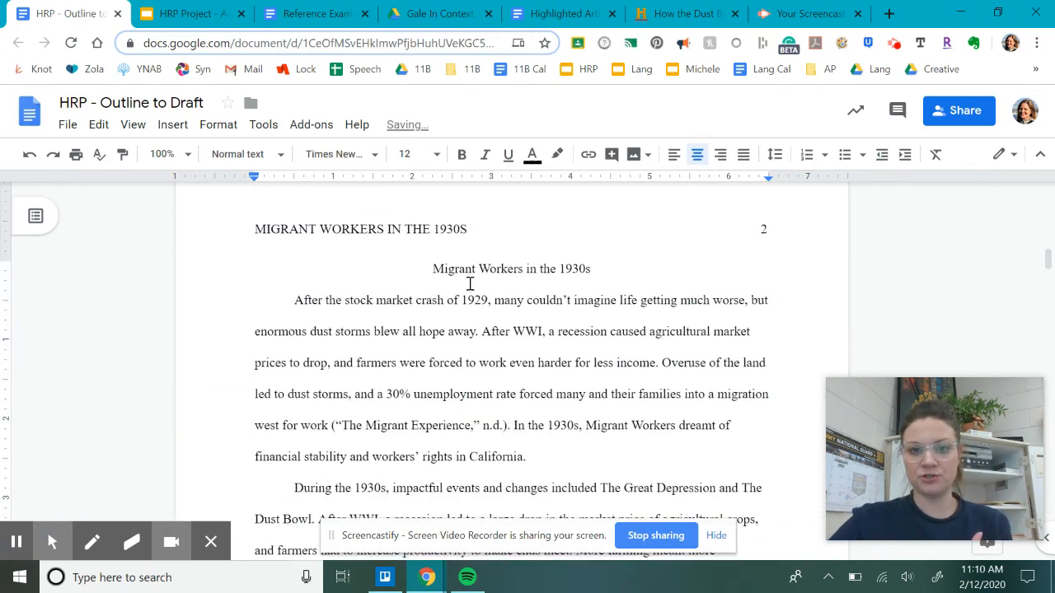
pyautogui.scroll(5, 582, 441)
pyautogui.scroll(2, 582, 436)
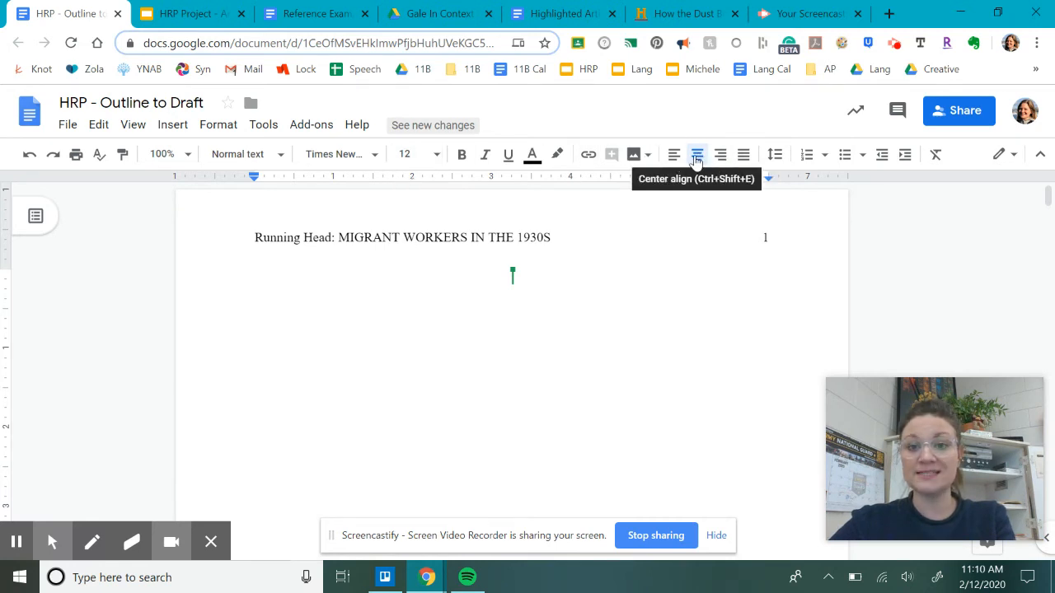
# Step: Use double line spacing and type the title 'Migrant Workers in the 1930s' on page 1
pyautogui.click(775, 156)
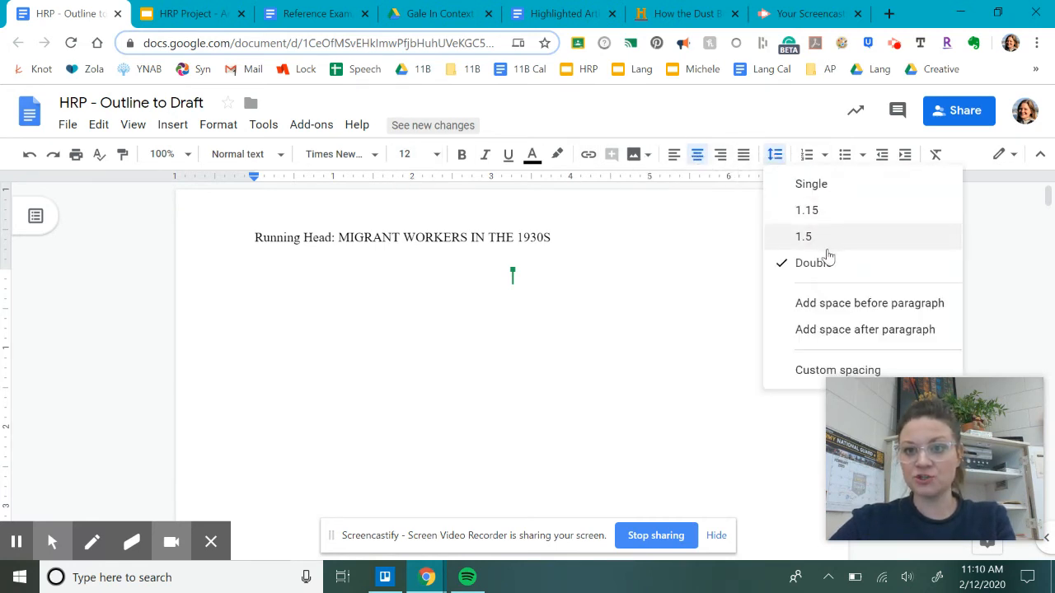
pyautogui.click(818, 267)
pyautogui.click(566, 278)
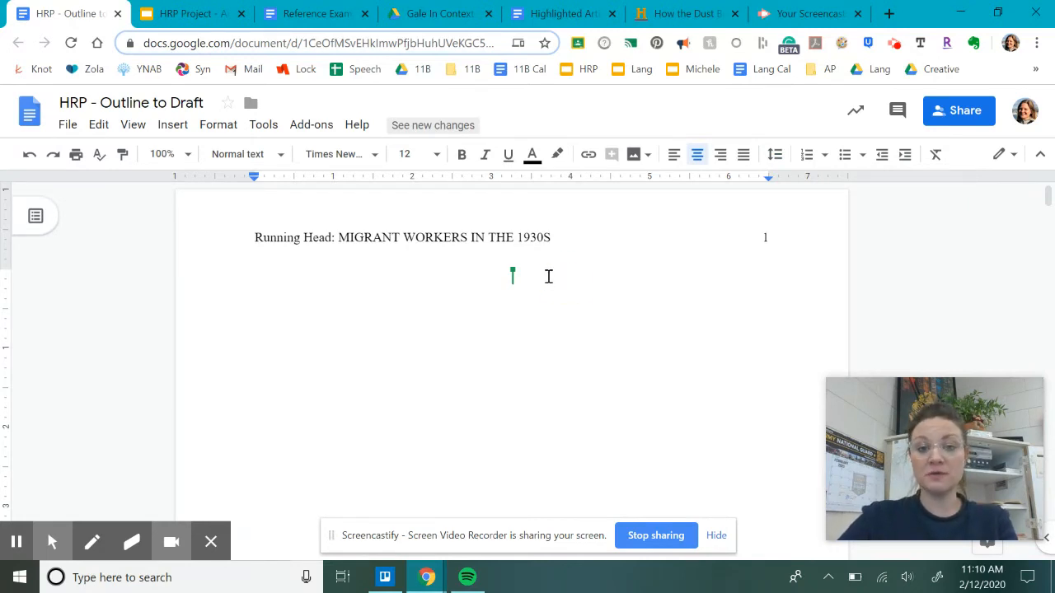
pyautogui.write('The')
pyautogui.press('BackSpace')
pyautogui.press('BackSpace')
pyautogui.press('BackSpace')
pyautogui.write('The')
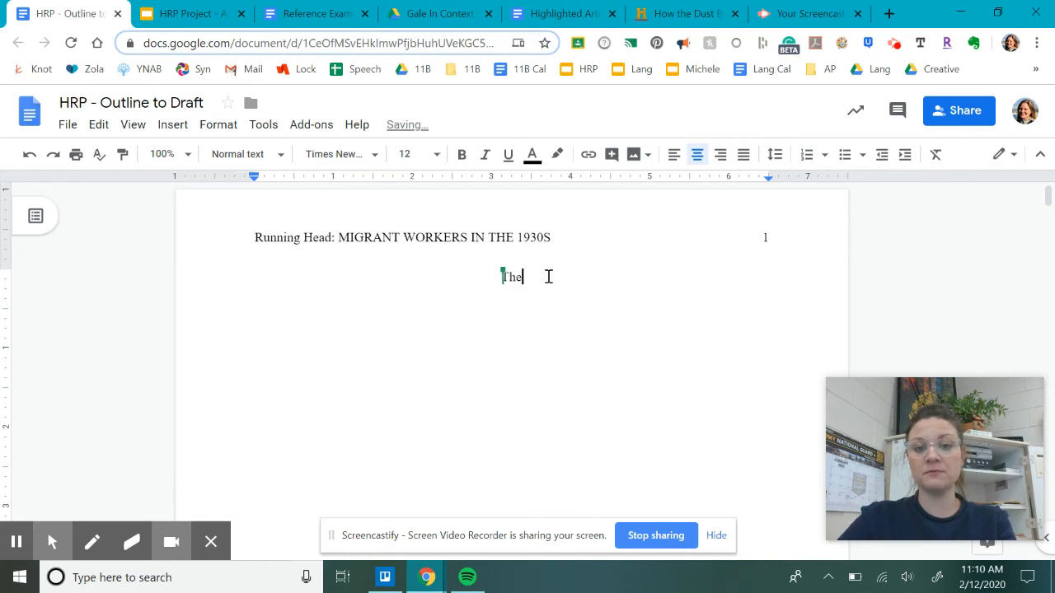
pyautogui.press('BackSpace')
pyautogui.press('BackSpace')
pyautogui.press('BackSpace')
pyautogui.write('MIgra')
pyautogui.press('BackSpace')
pyautogui.press('BackSpace')
pyautogui.press('BackSpace')
pyautogui.press('BackSpace')
pyautogui.write('igrant W')
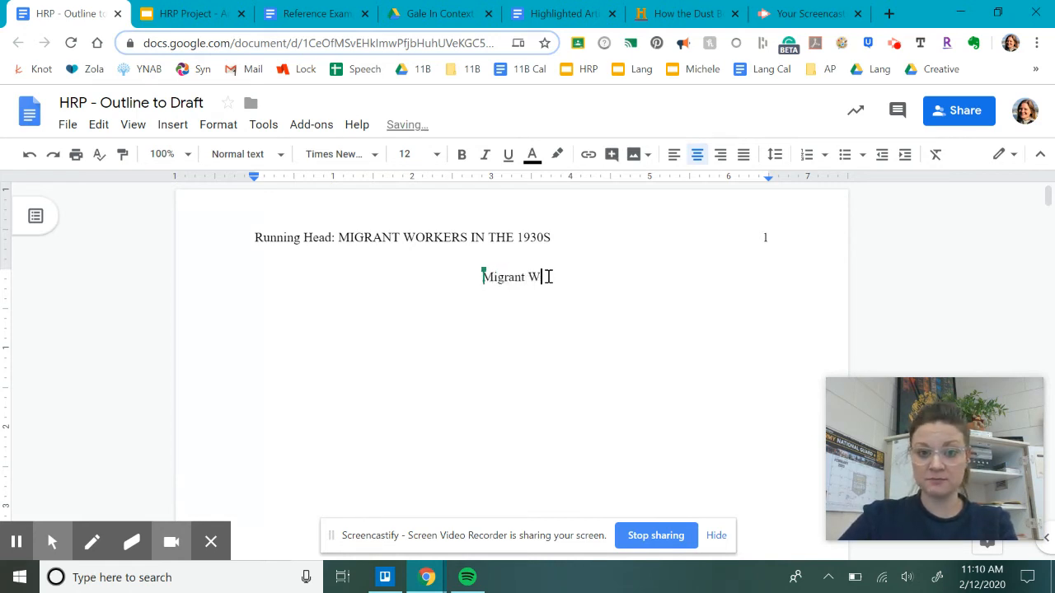
pyautogui.write('orkers in the')
pyautogui.write('1930s')
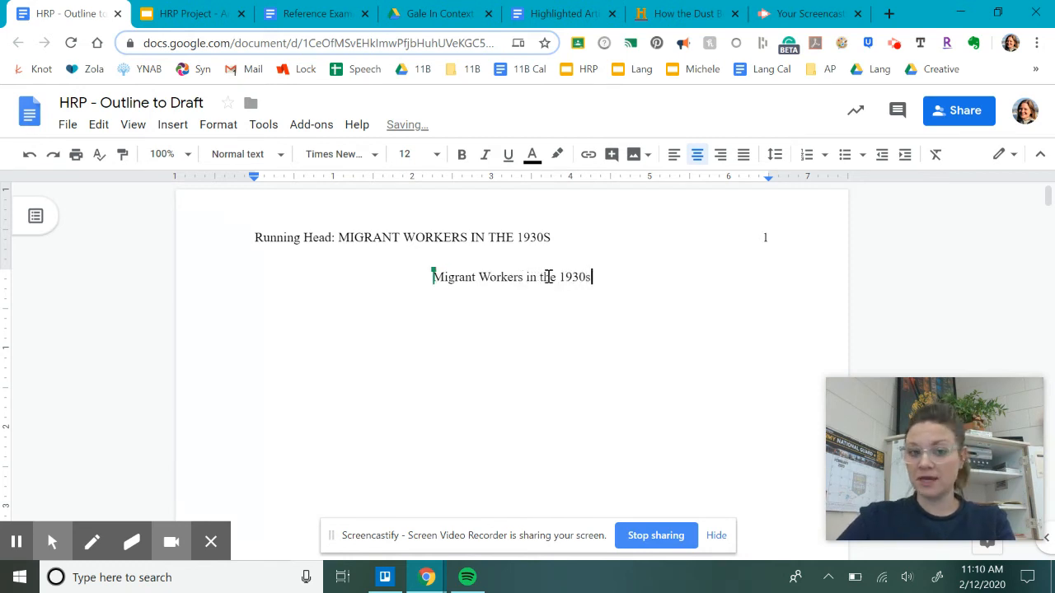
# Step: Add the author's name and 'Andover High School' on separate lines below the title
pyautogui.press('Return')
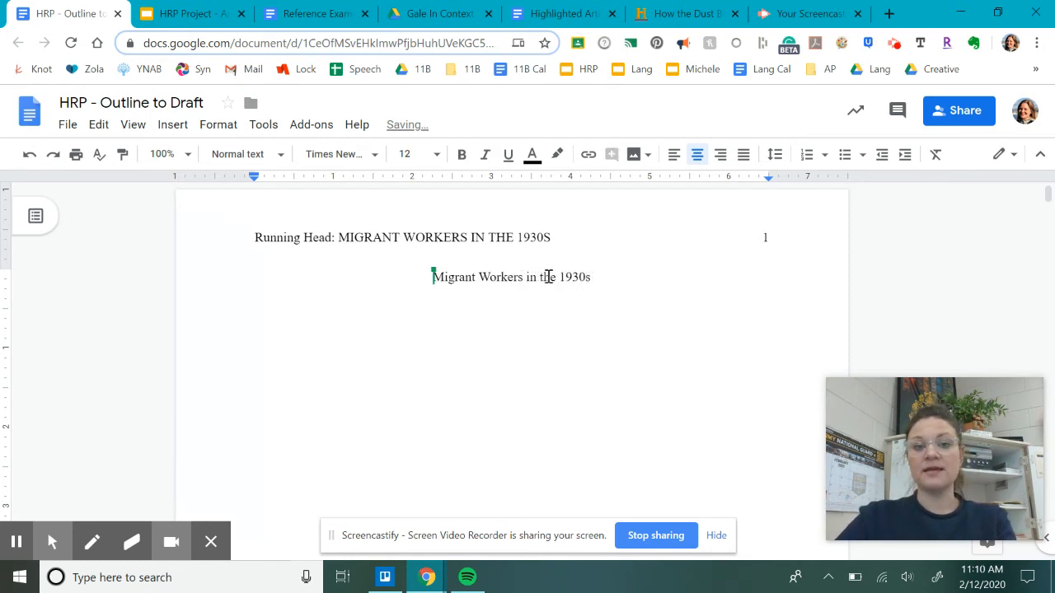
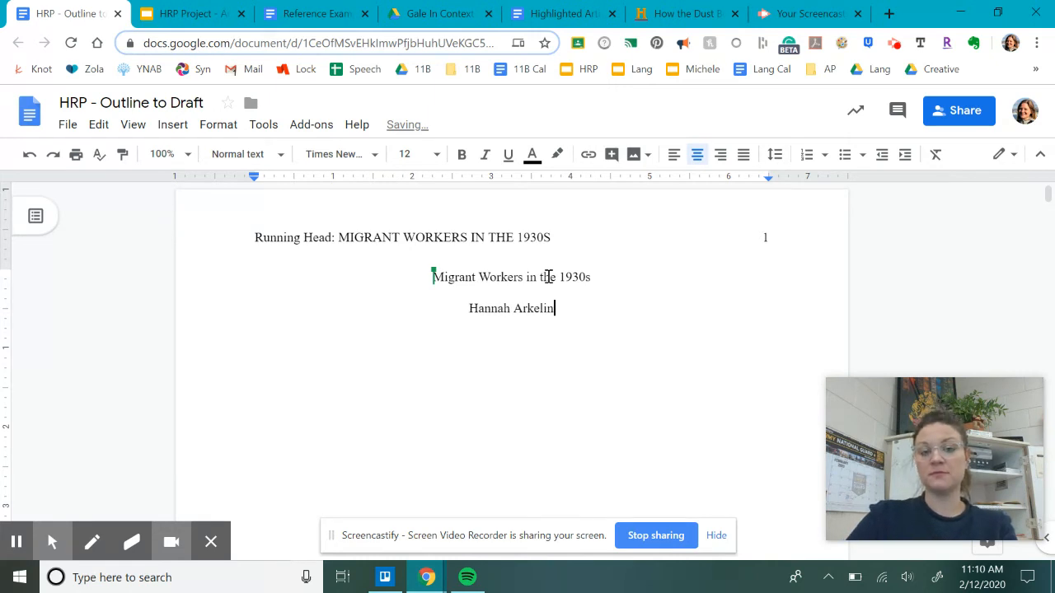
pyautogui.press('Return')
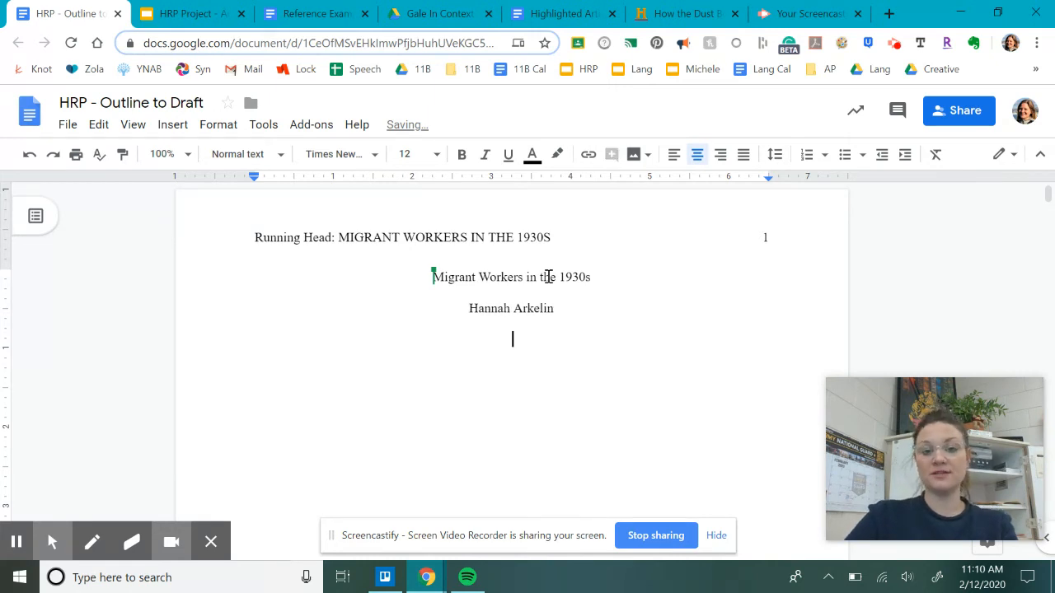
pyautogui.write('Andover Hig')
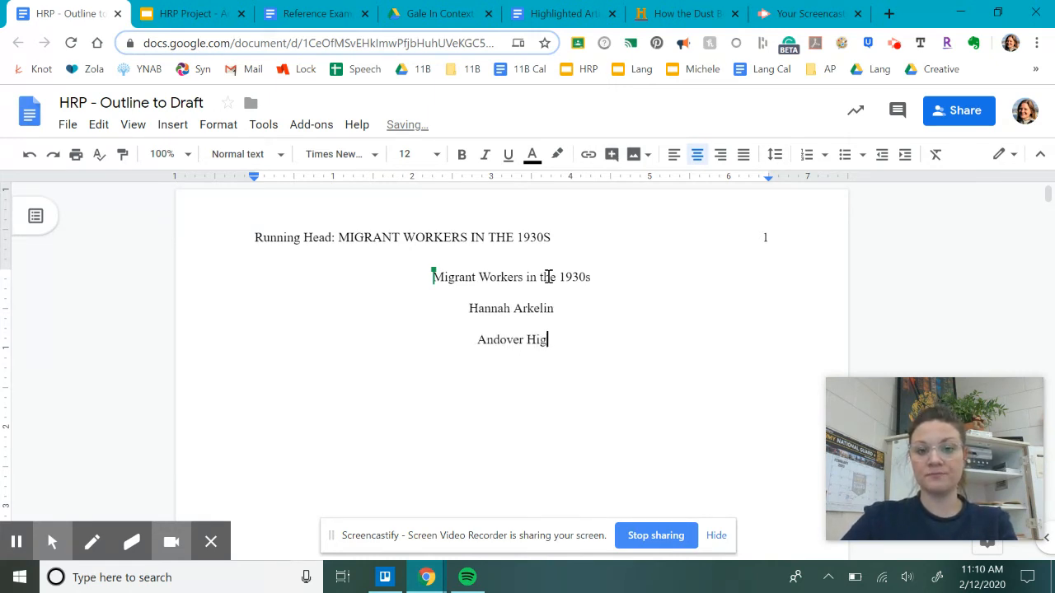
pyautogui.write('h School')
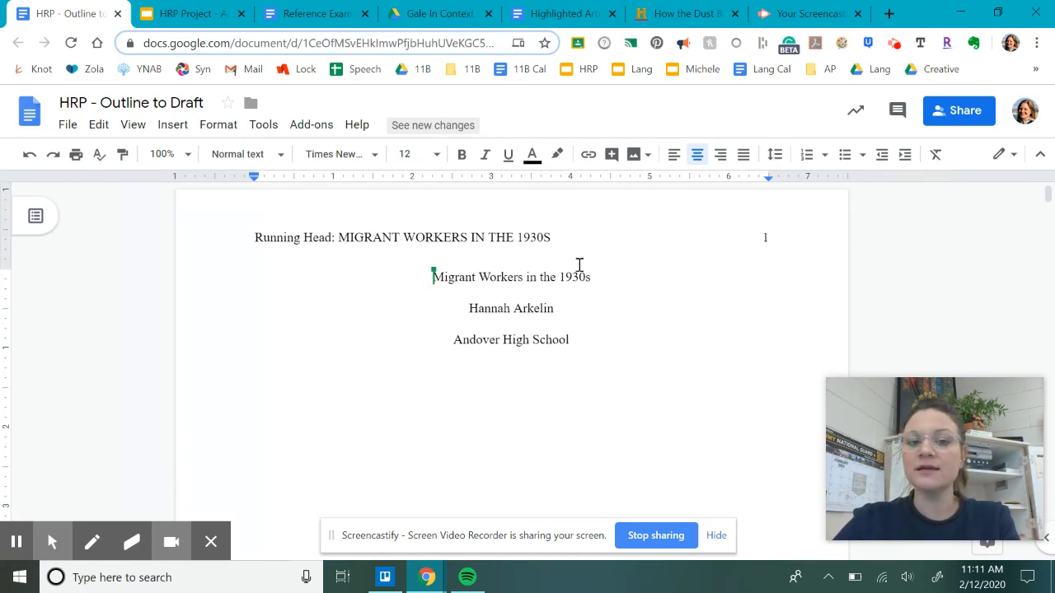
# Step: Zoom to 50% and add a blank line above the title block to lower it
pyautogui.click(187, 155)
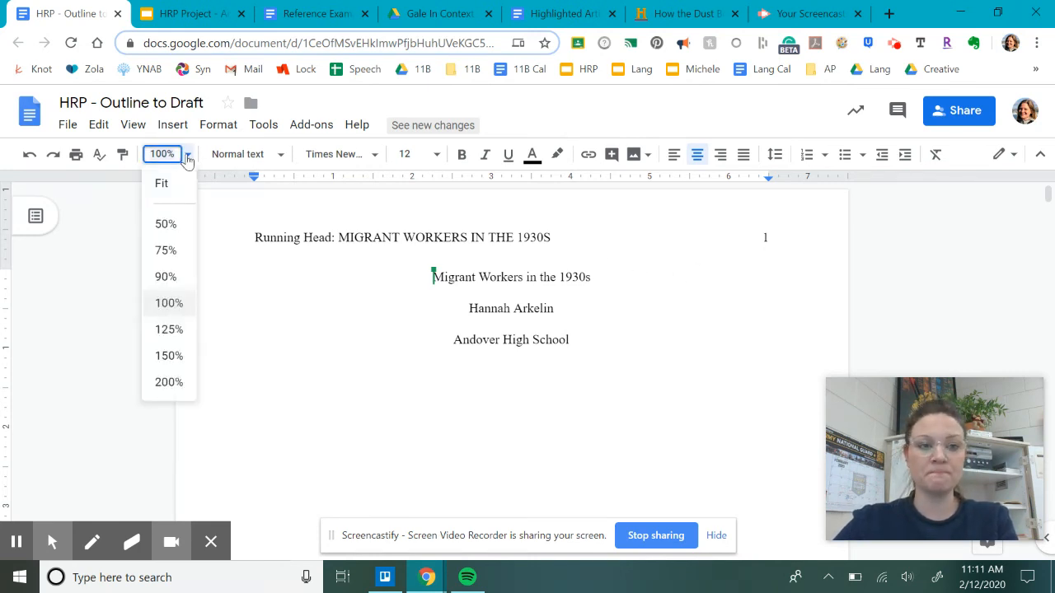
pyautogui.click(171, 226)
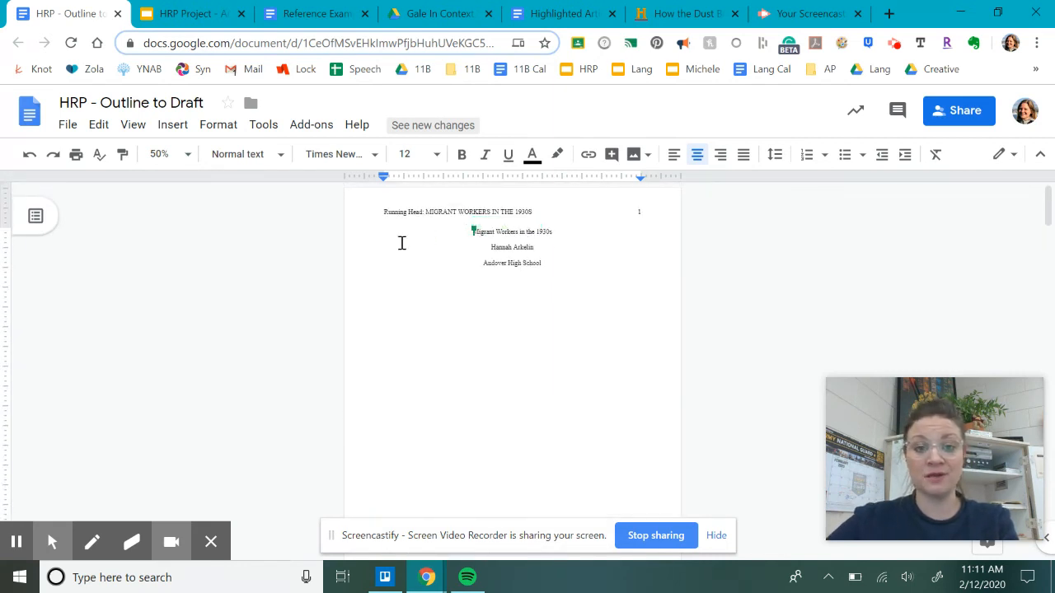
pyautogui.press('Return')
pyautogui.press('Return')
pyautogui.press('Return')
pyautogui.press('Return')
pyautogui.press('Return')
pyautogui.press('Return')
pyautogui.press('Return')
pyautogui.press('Return')
pyautogui.press('Return')
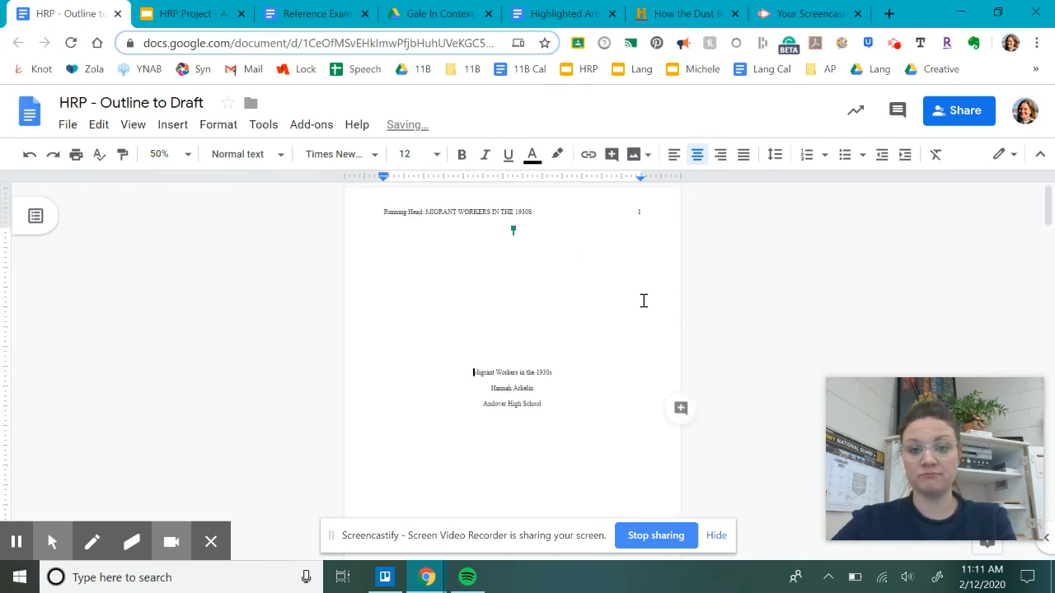
# Step: Delete the blank lines above page 2's title 'Migrant Workers in the 1930s' and center it
pyautogui.scroll(-2, 549, 259)
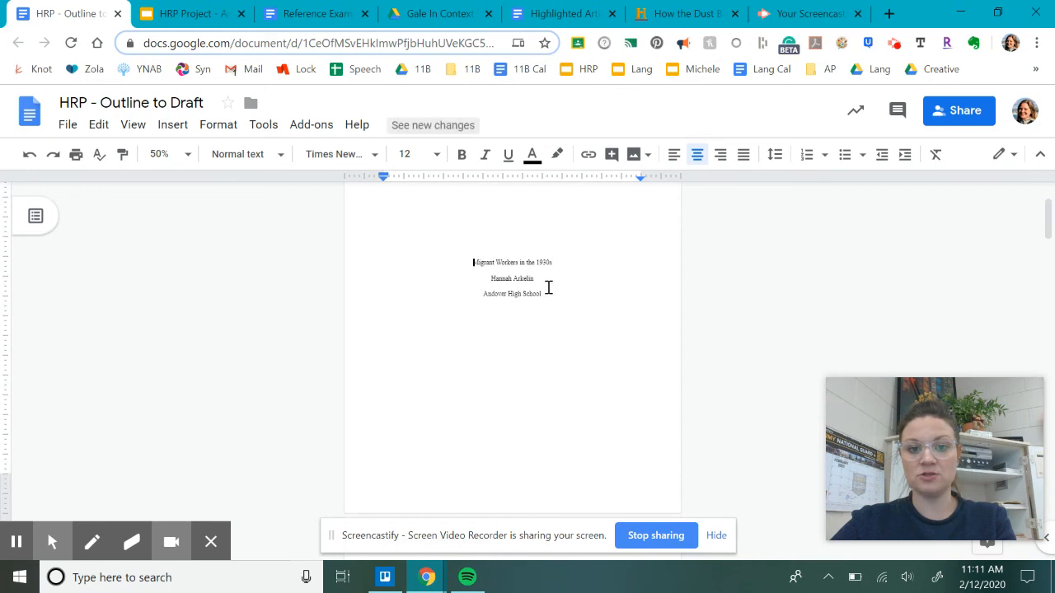
pyautogui.scroll(-2, 549, 288)
pyautogui.scroll(-6, 563, 328)
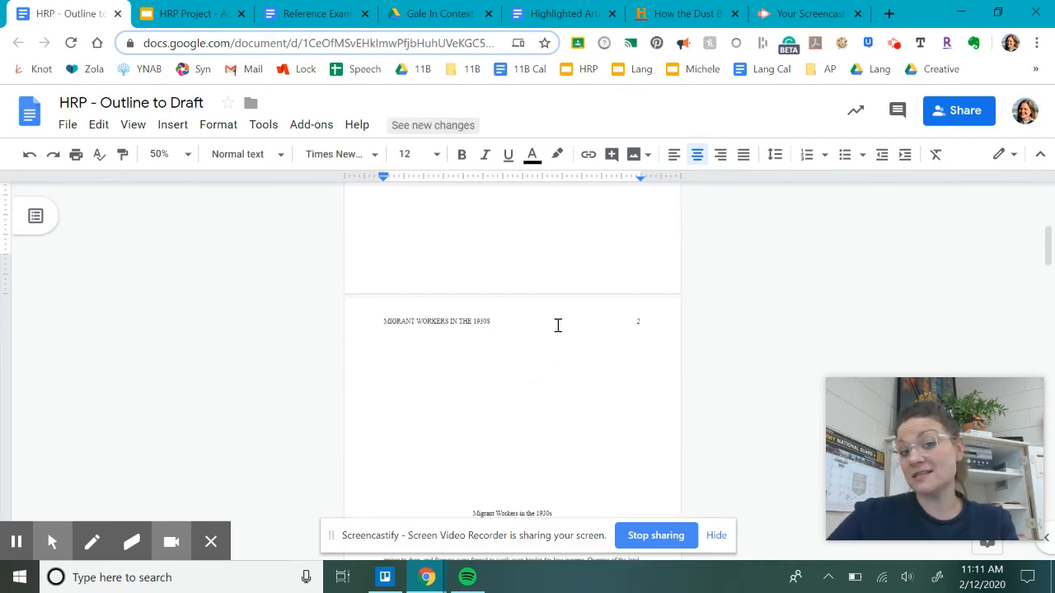
pyautogui.scroll(-2, 558, 324)
pyautogui.click(473, 405)
pyautogui.press('BackSpace')
pyautogui.press('BackSpace')
pyautogui.press('BackSpace')
pyautogui.press('BackSpace')
pyautogui.press('BackSpace')
pyautogui.press('BackSpace')
pyautogui.press('BackSpace')
pyautogui.press('BackSpace')
pyautogui.press('BackSpace')
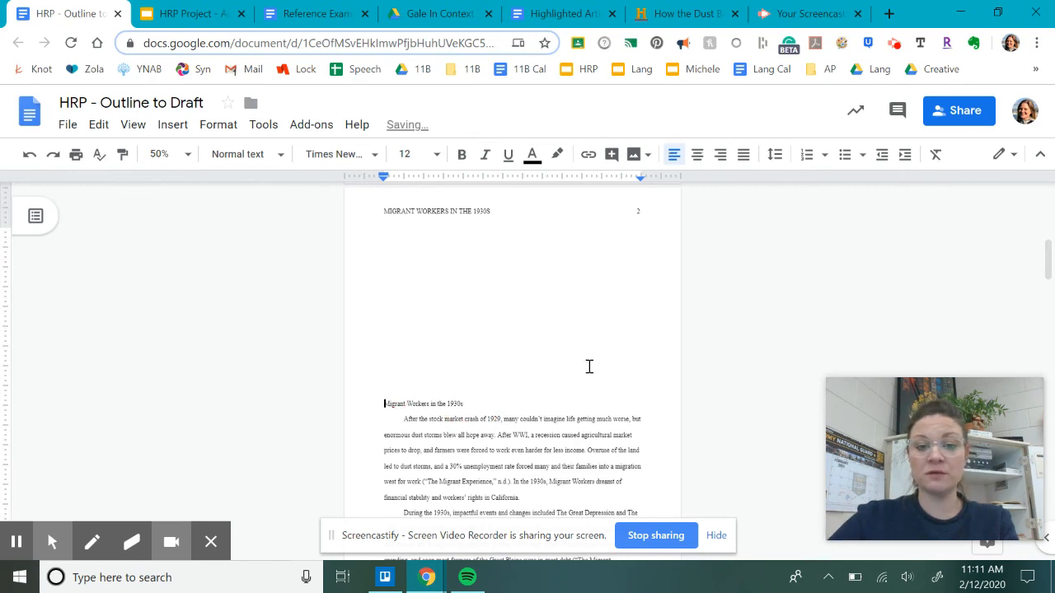
pyautogui.press('BackSpace')
pyautogui.press('BackSpace')
pyautogui.press('BackSpace')
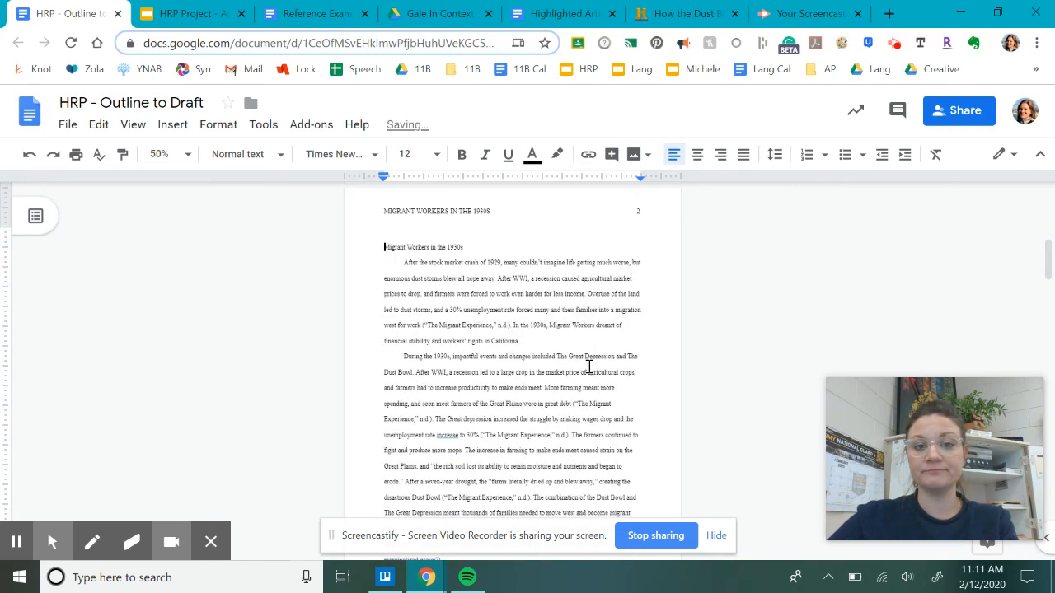
pyautogui.click(698, 154)
pyautogui.scroll(5, 582, 367)
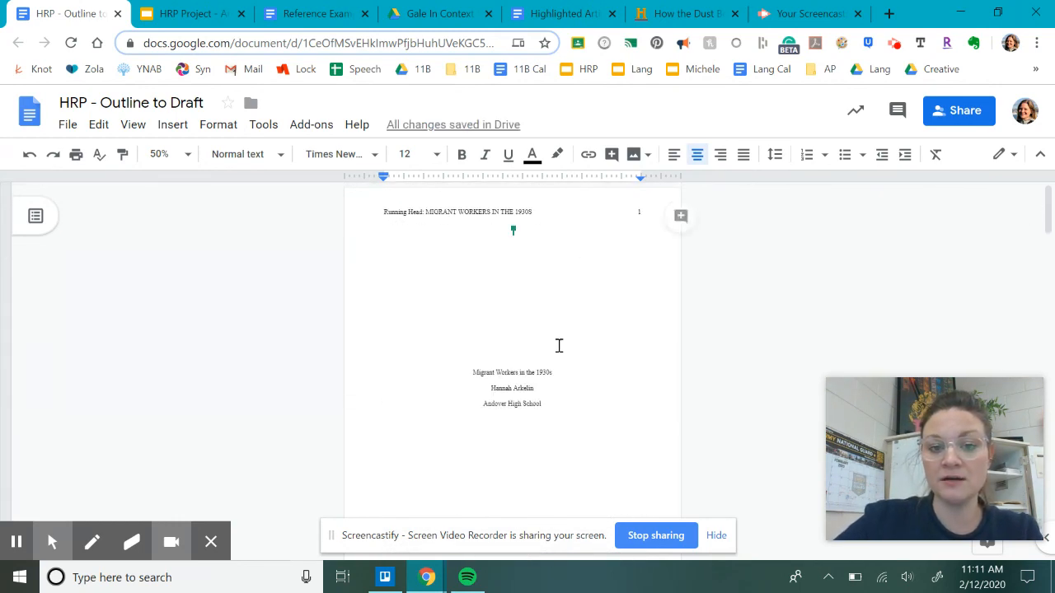
pyautogui.scroll(-5, 534, 387)
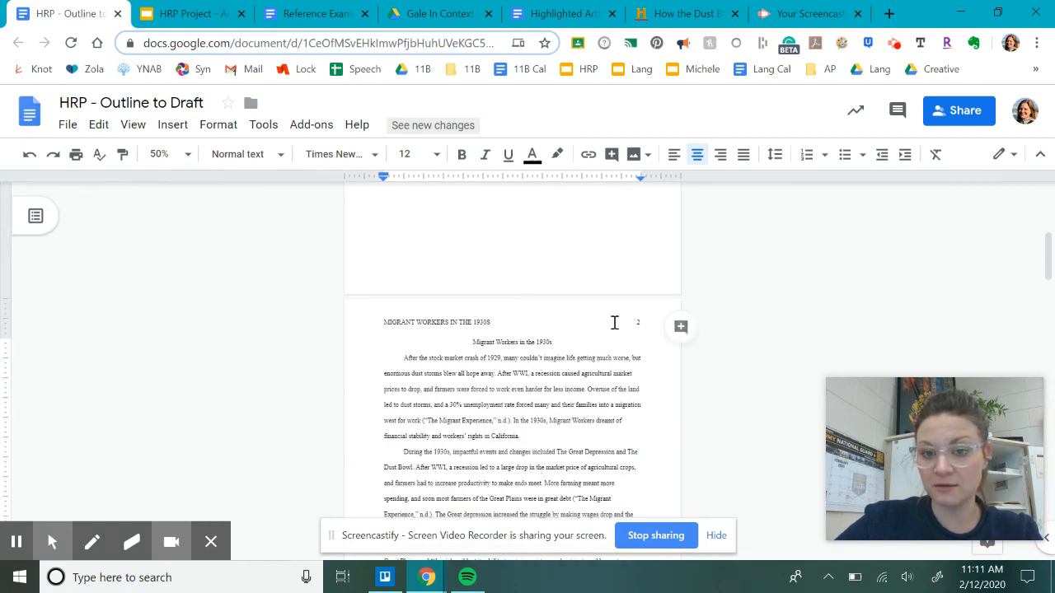
pyautogui.scroll(-5, 500, 374)
pyautogui.scroll(5, 502, 372)
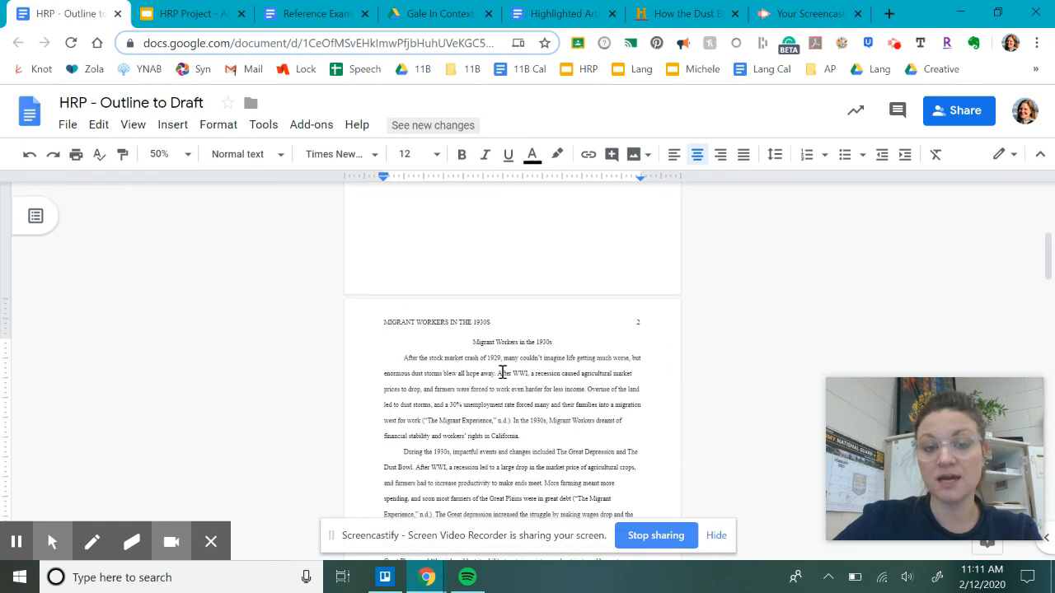